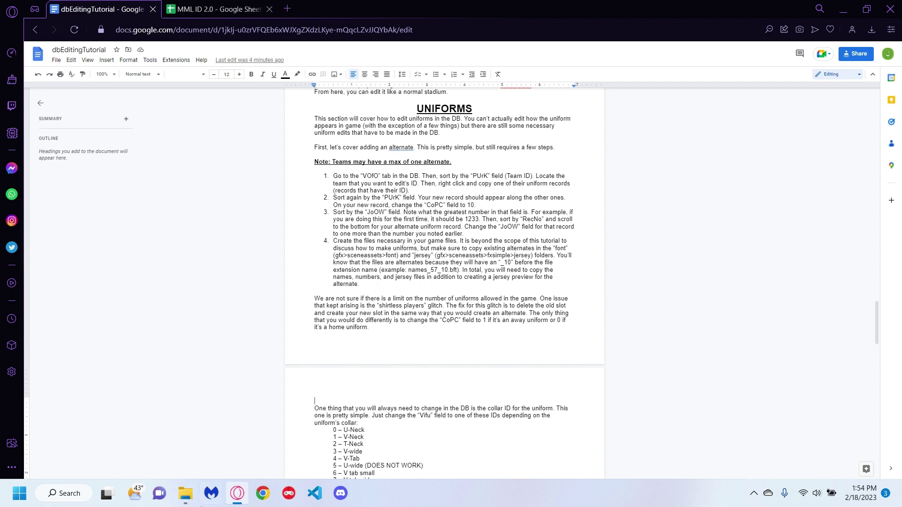
Launch Madden Xtreme DB Editor and load nba_ng_db.db from the data\mmdb folder.
click(187, 493)
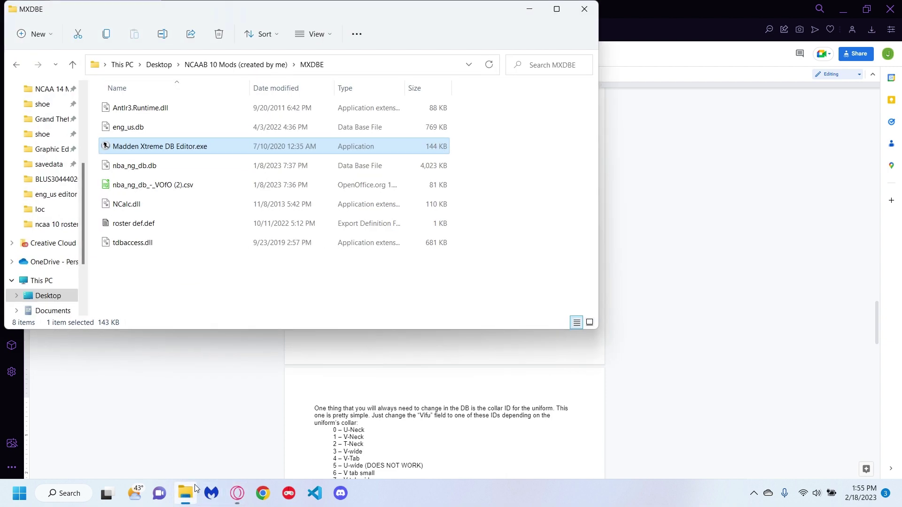
double_click(192, 147)
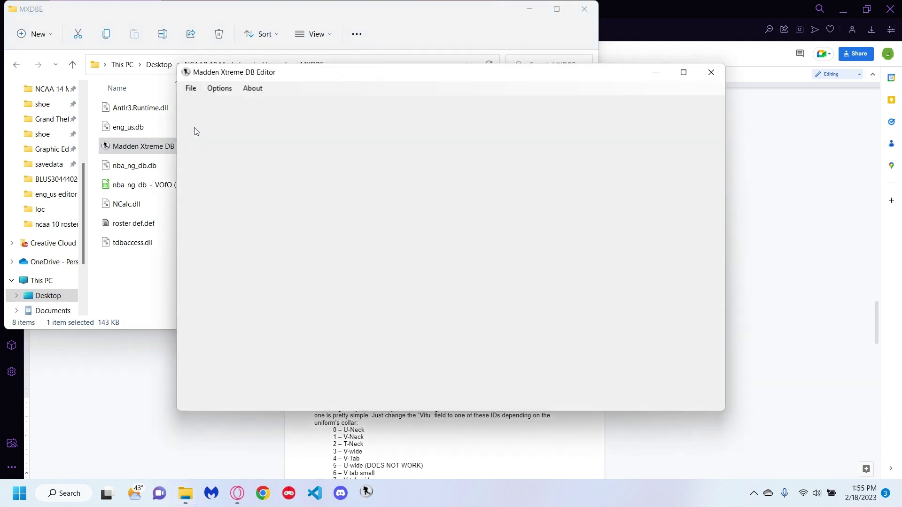
click(190, 89)
click(207, 99)
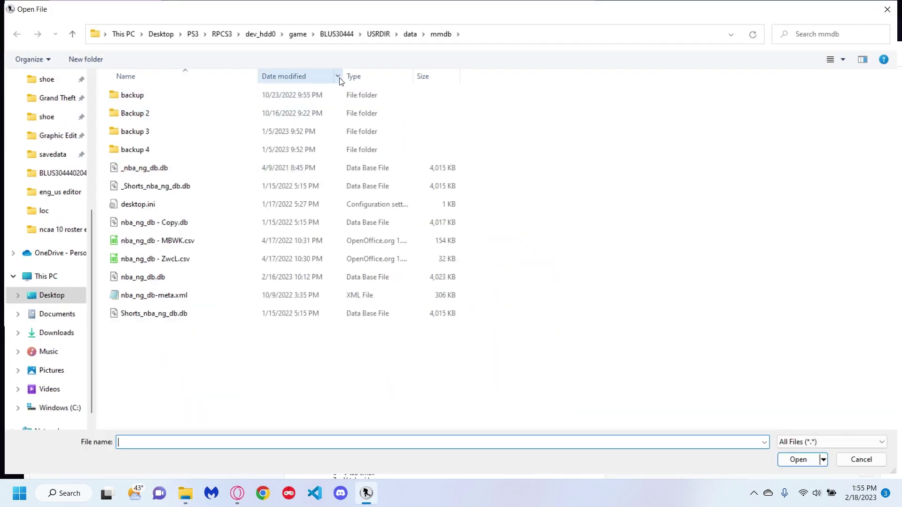
click(410, 35)
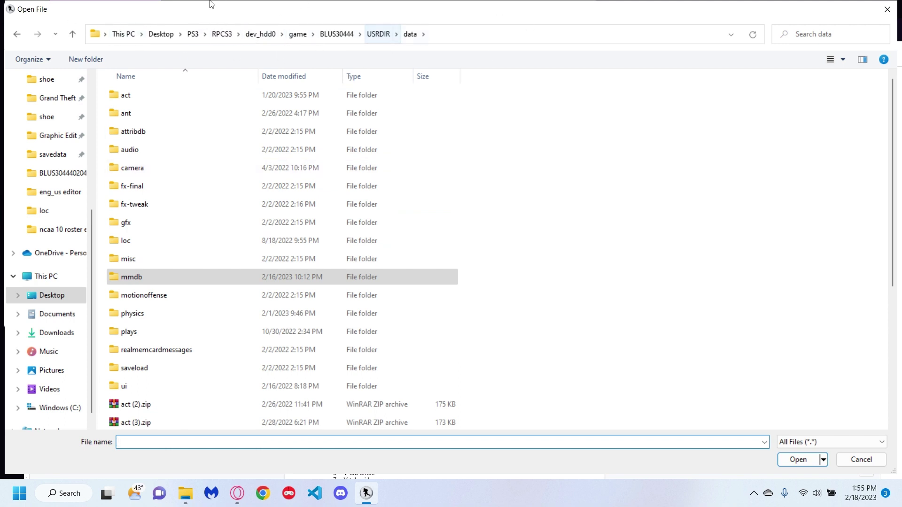
double_click(194, 282)
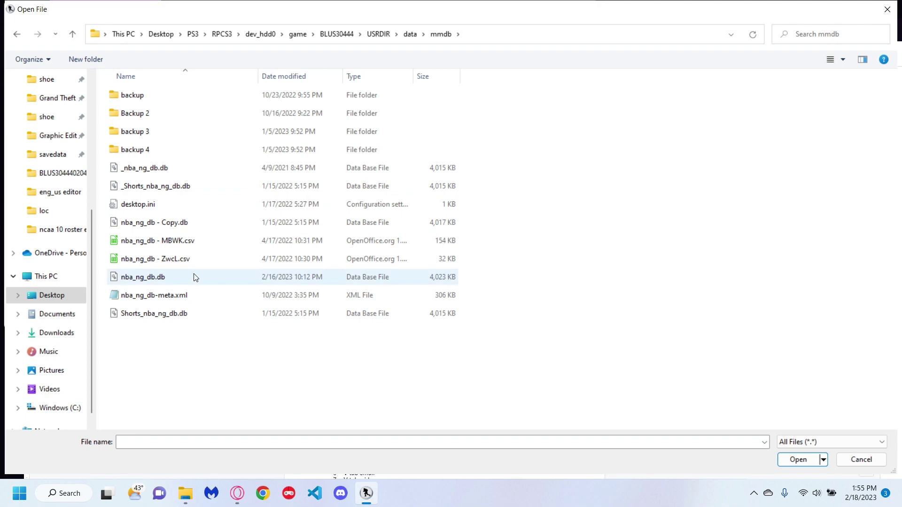
click(161, 280)
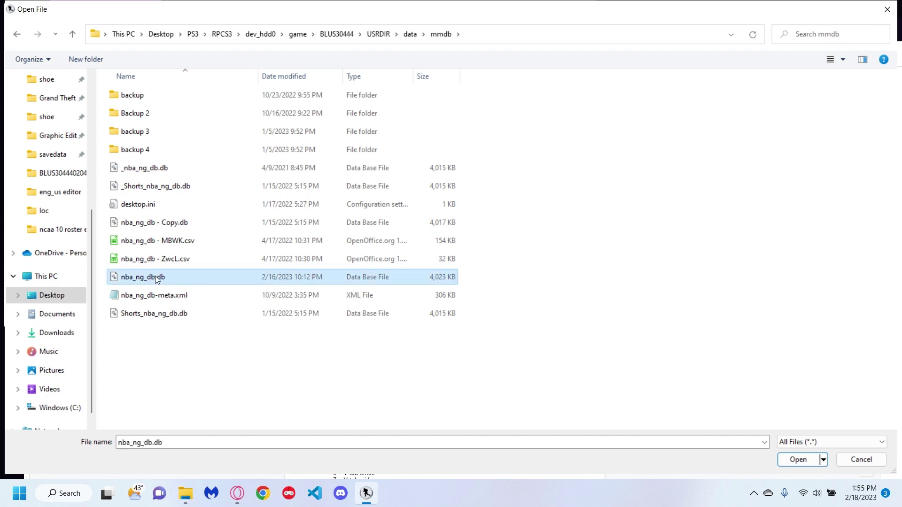
double_click(170, 279)
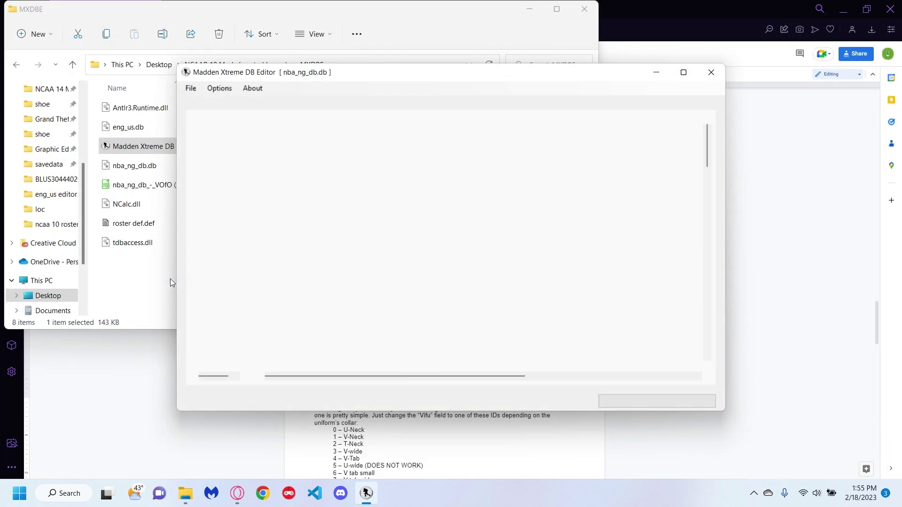
Sort the table list by name, open the VOfO table and sort its records by PUrk.
click(230, 120)
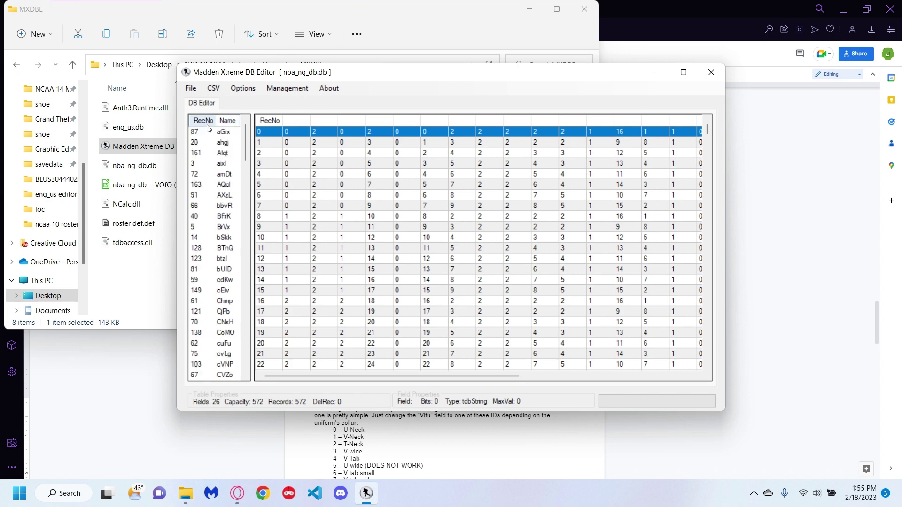
scroll(220, 214, down, 20)
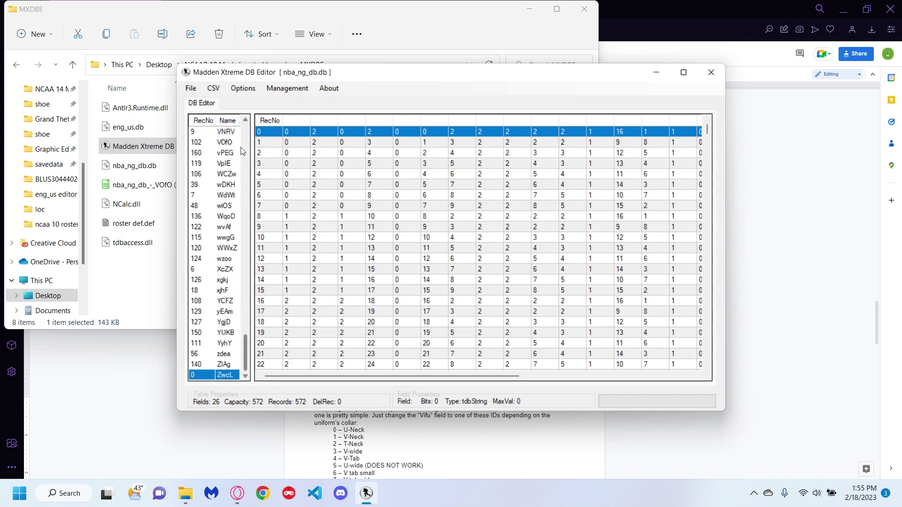
click(230, 142)
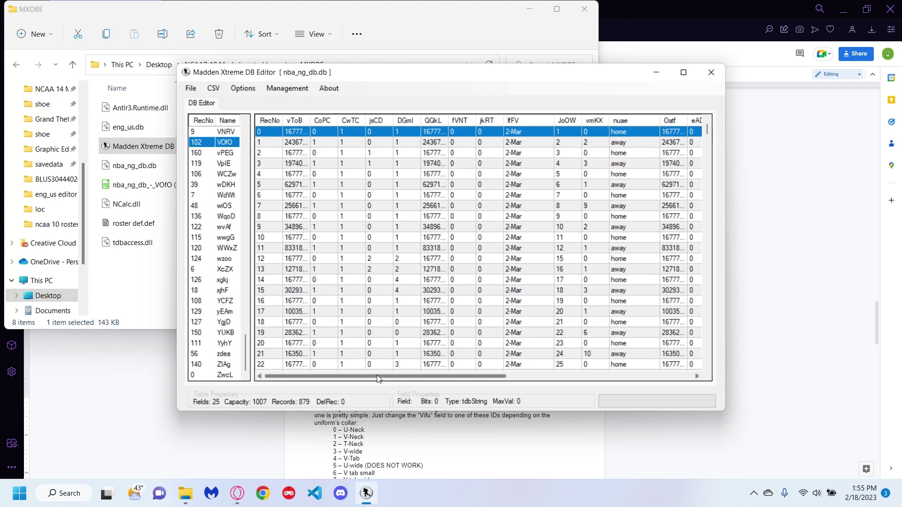
drag(380, 376, 503, 367)
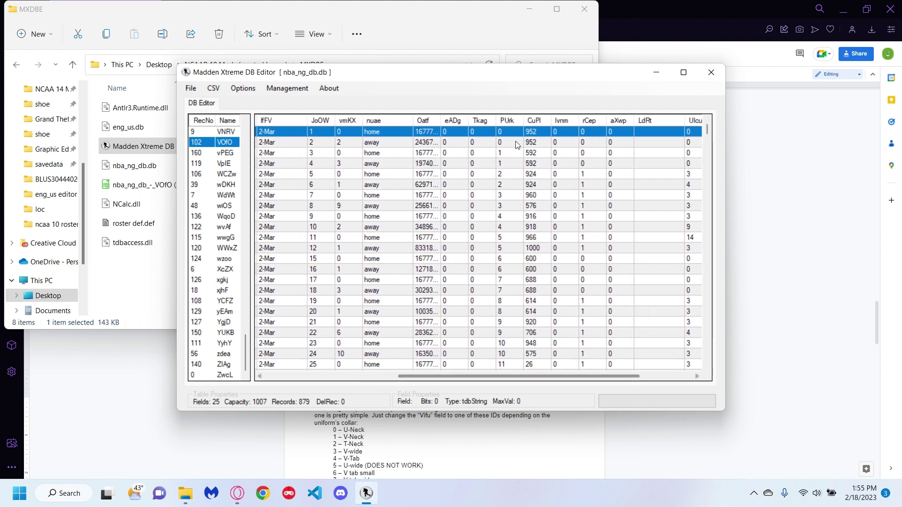
click(504, 119)
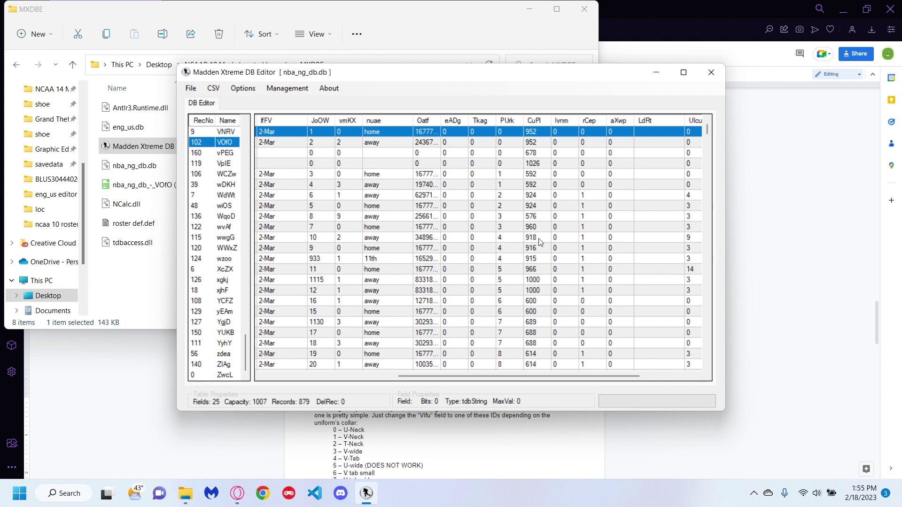
scroll(540, 242, down, 20)
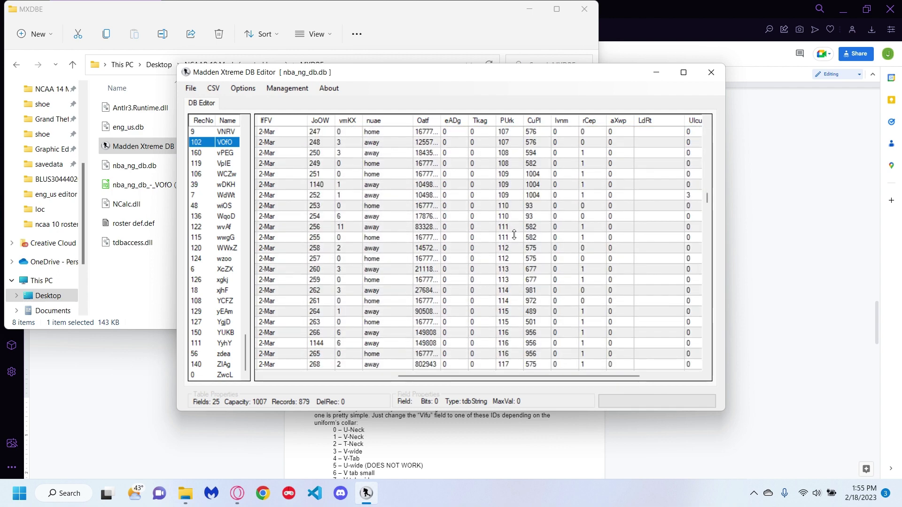
scroll(514, 235, up, 20)
Switch to the MML ID 2.0 sheet and look over the Alabama and Arizona rows.
click(781, 221)
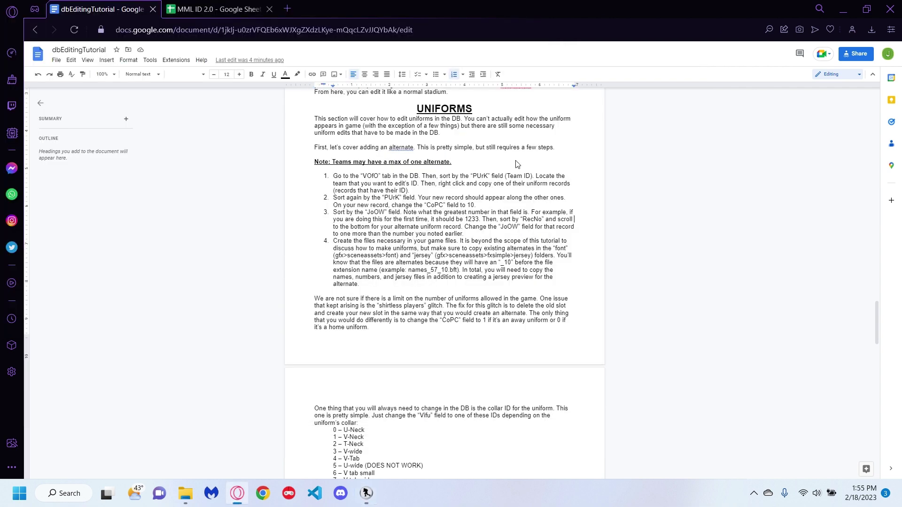
click(216, 9)
scroll(202, 263, up, 1)
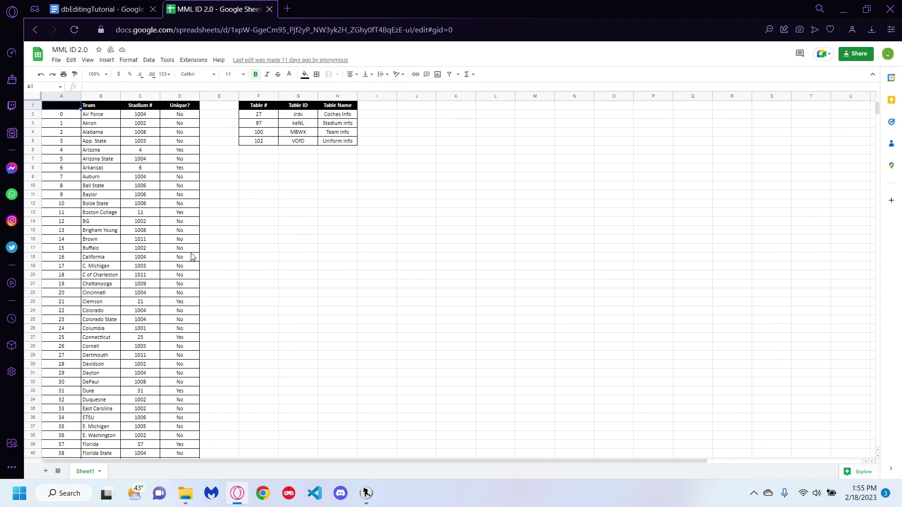
click(110, 134)
click(113, 152)
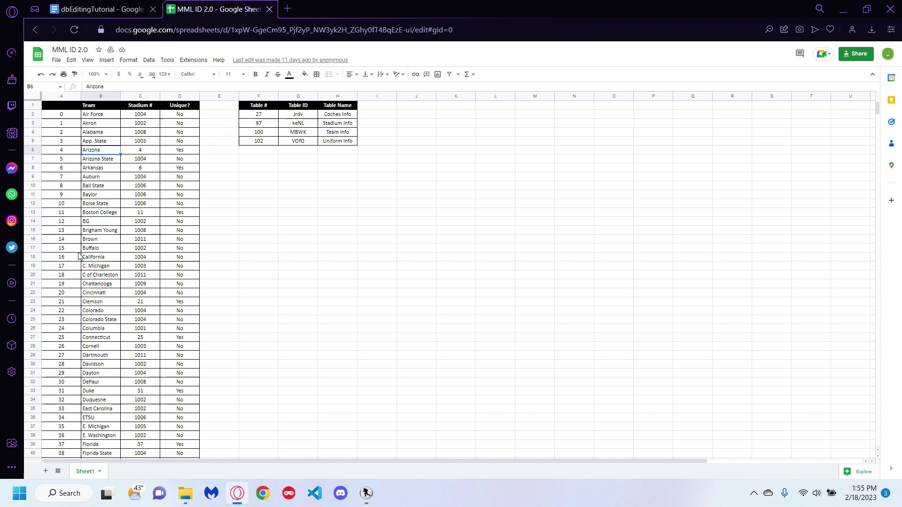
Read Air Force's team ID, 0, in the MML ID 2.0 sheet.
click(373, 485)
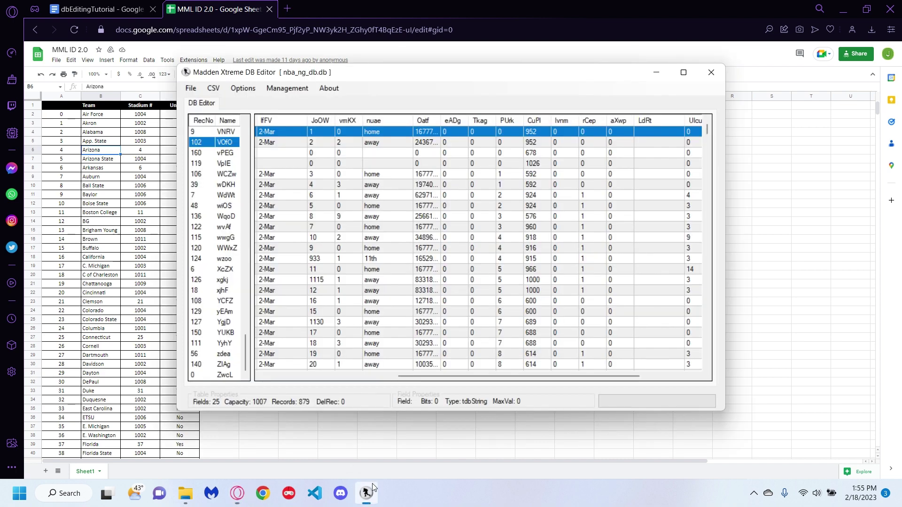
click(95, 119)
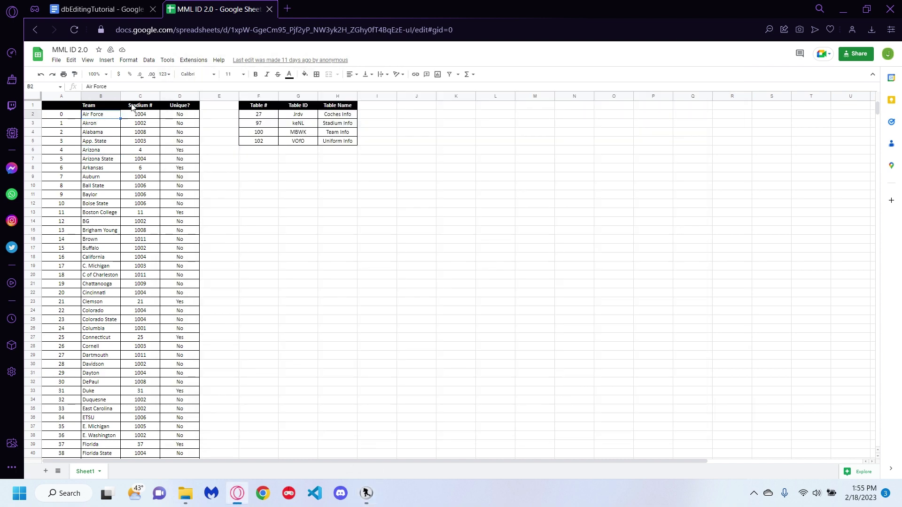
click(71, 115)
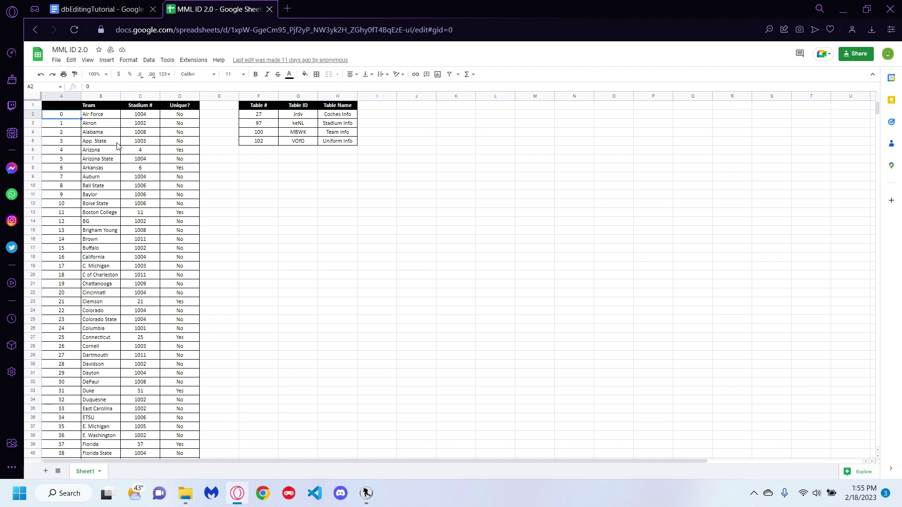
click(97, 118)
click(65, 118)
click(100, 116)
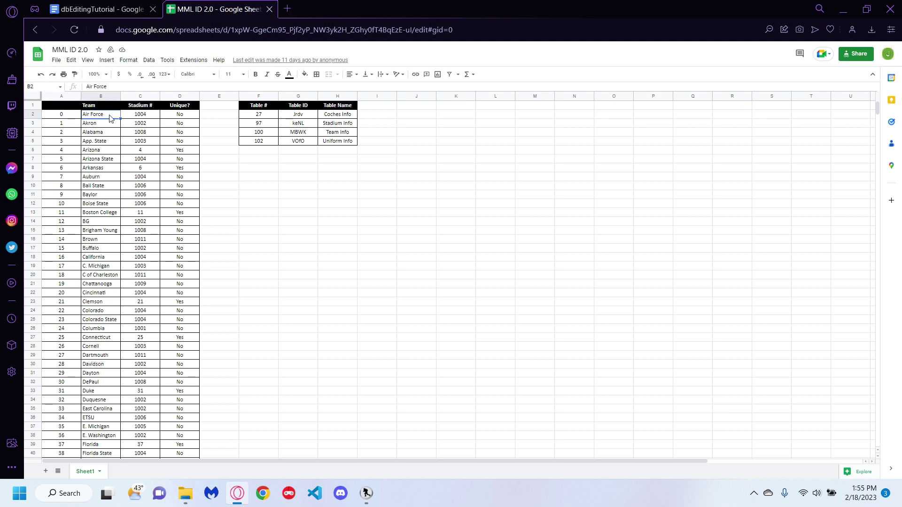
Copy team 0's home uniform record with Copy Record(s) and confirm with Yes.
click(366, 493)
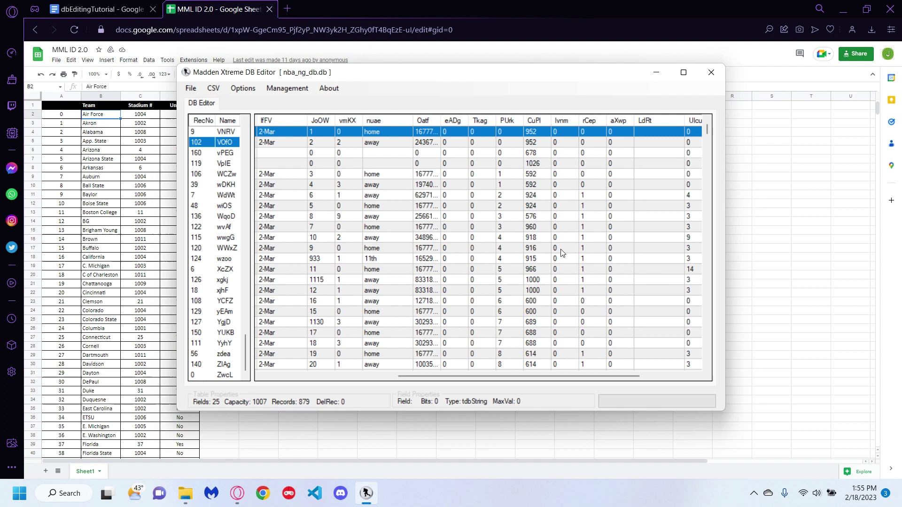
click(516, 142)
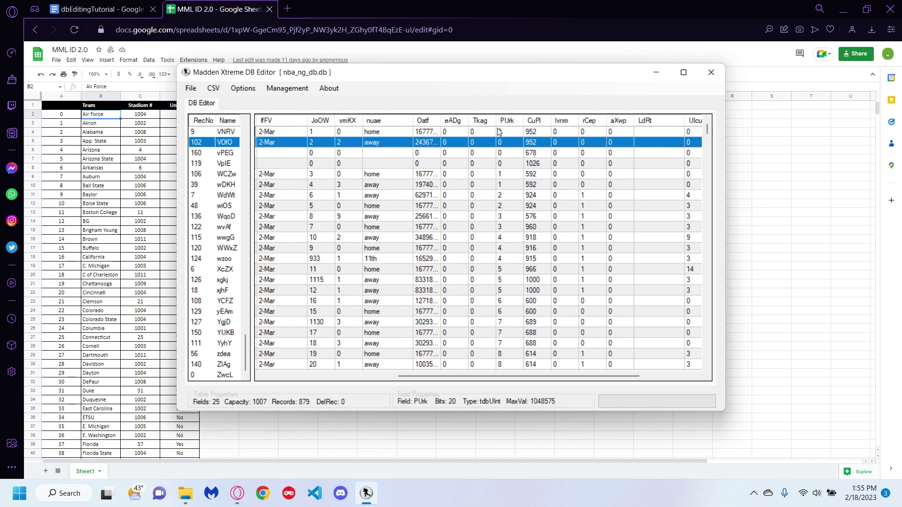
click(101, 10)
click(366, 493)
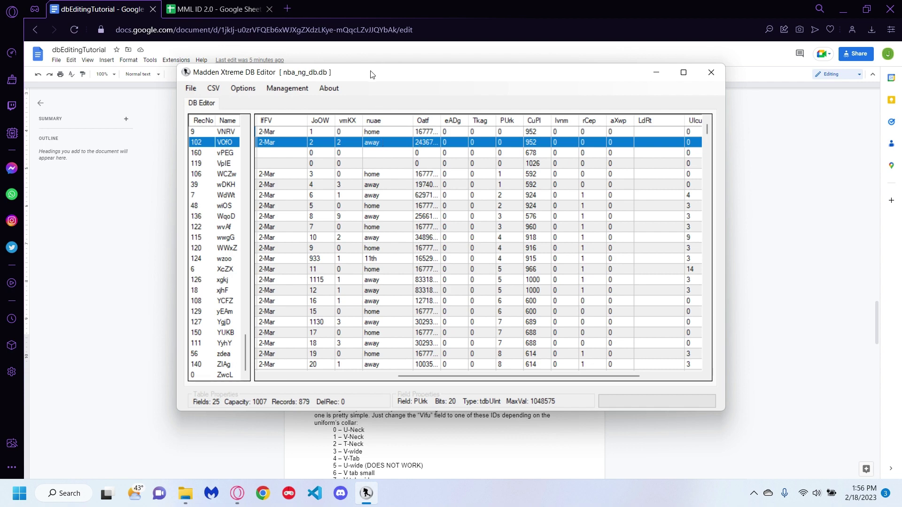
drag(371, 74, 383, 230)
click(334, 286)
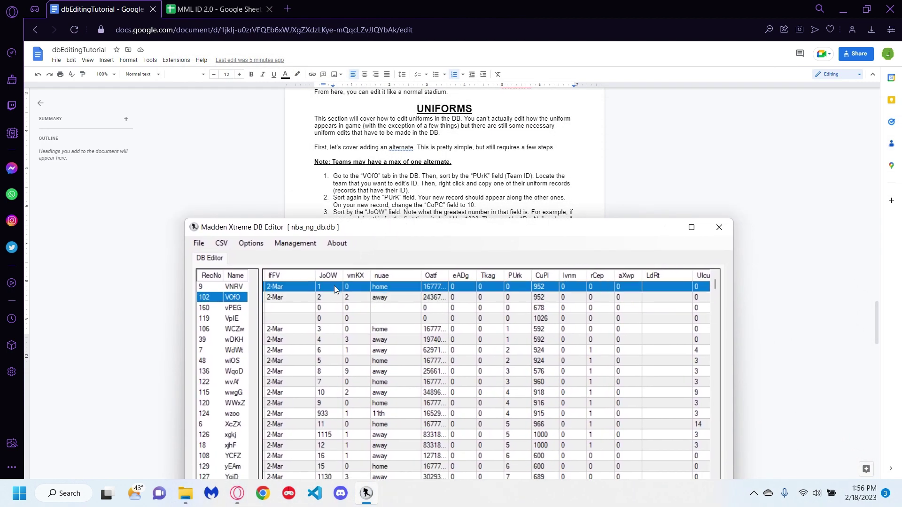
right_click(335, 288)
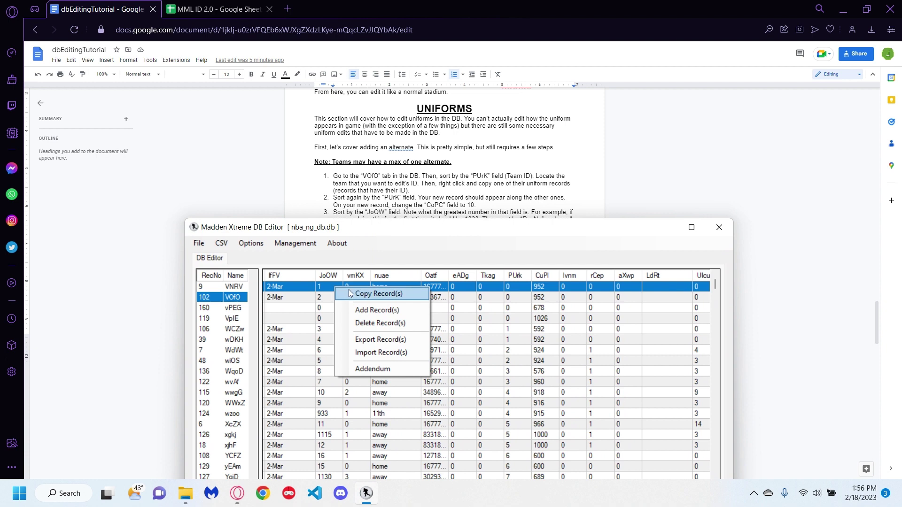
click(376, 294)
click(427, 279)
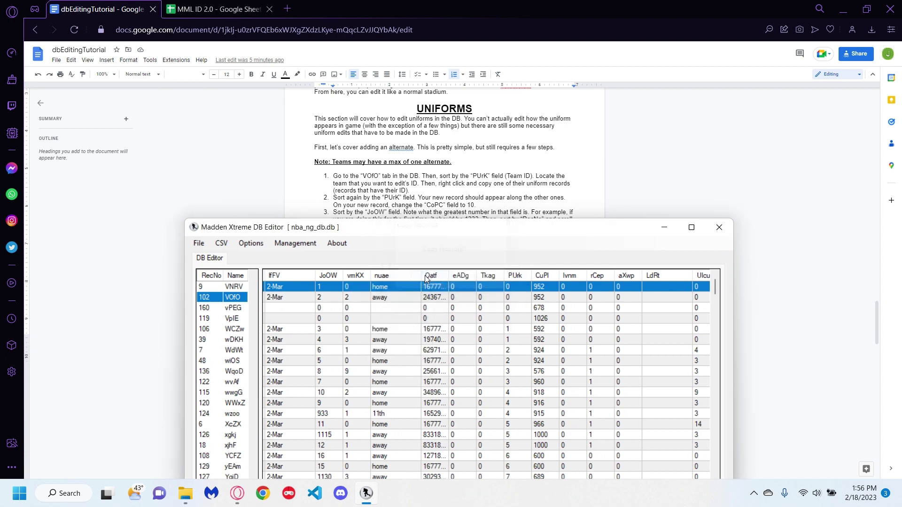
Re-sort the VOfO records by PUrk and select the newly copied record.
drag(371, 227, 352, 135)
drag(391, 437, 535, 443)
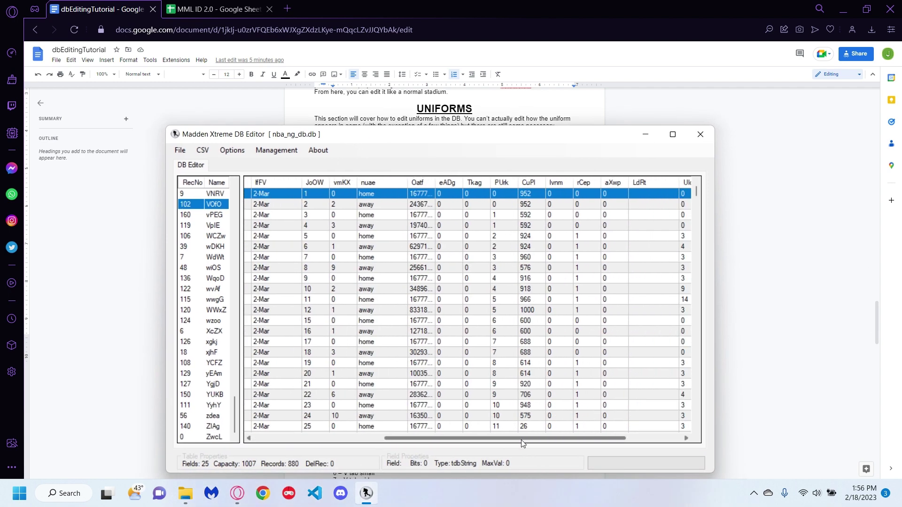
click(512, 183)
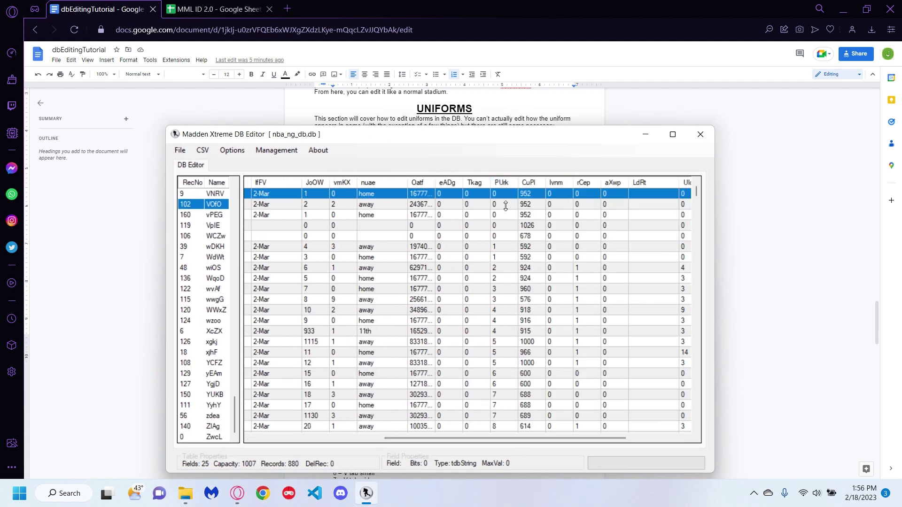
click(501, 216)
drag(501, 146, 481, 263)
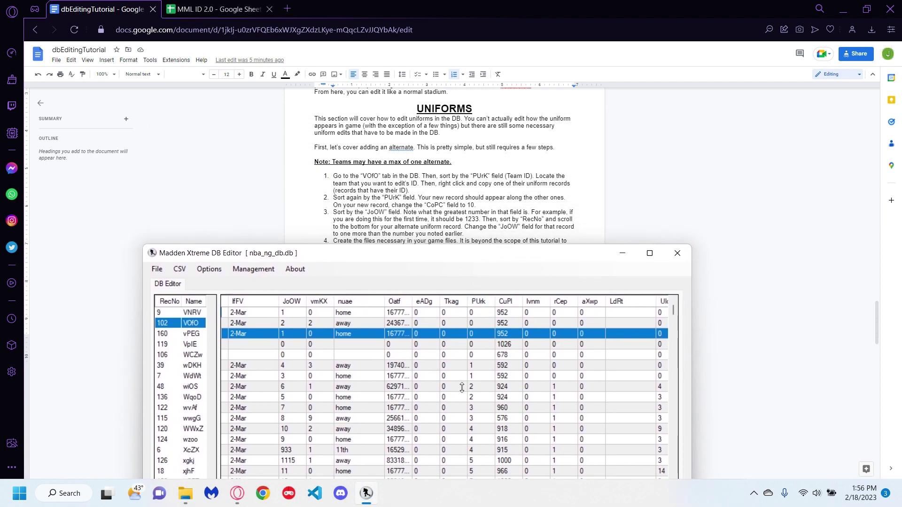
drag(388, 253, 406, 124)
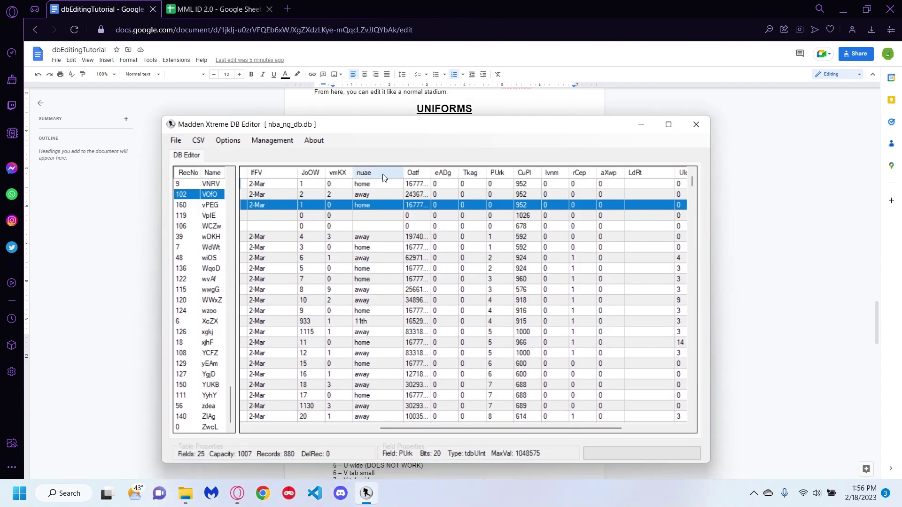
Compare team 0's uniform records 786, 3 and 1, then select the copied record 879.
drag(479, 429, 350, 429)
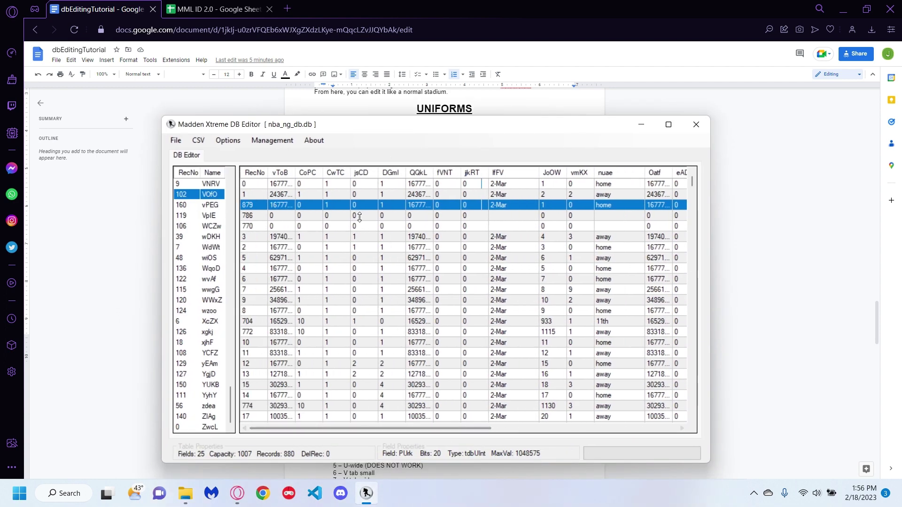
click(358, 216)
click(355, 238)
click(369, 198)
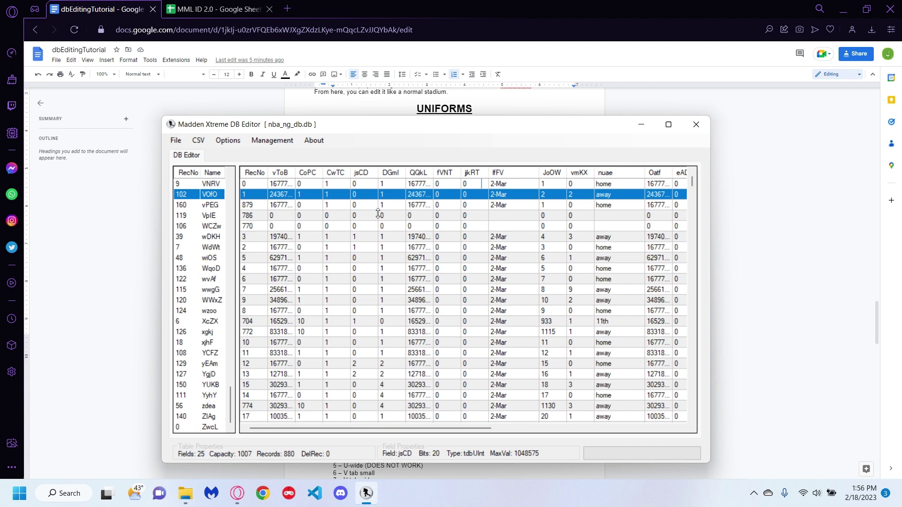
drag(459, 131, 449, 235)
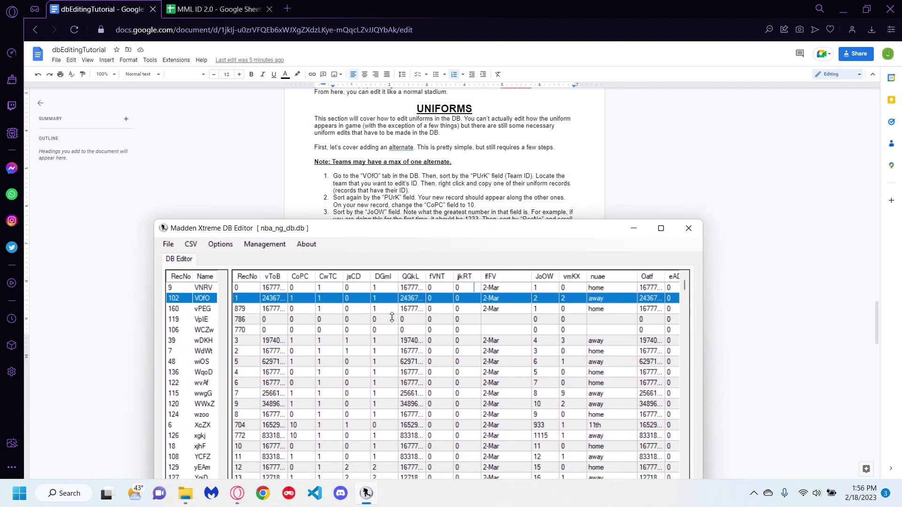
drag(386, 232, 369, 150)
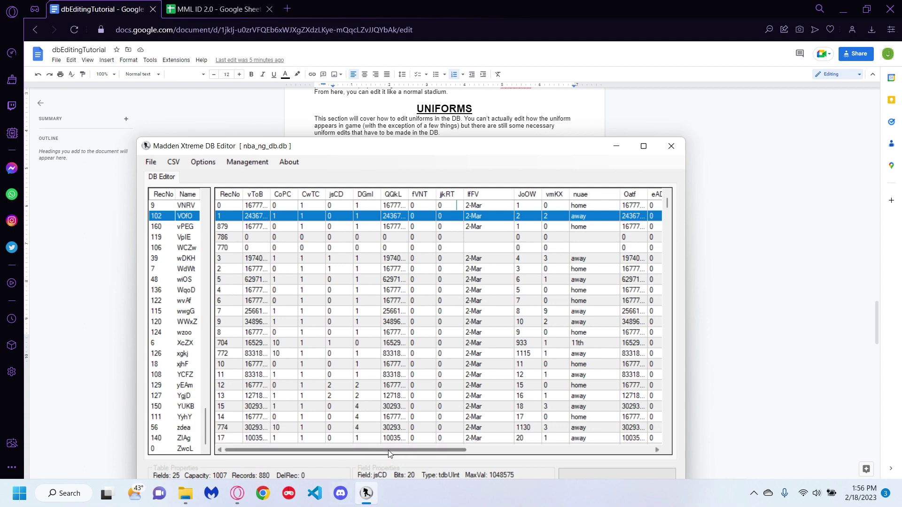
drag(388, 450, 359, 459)
click(537, 227)
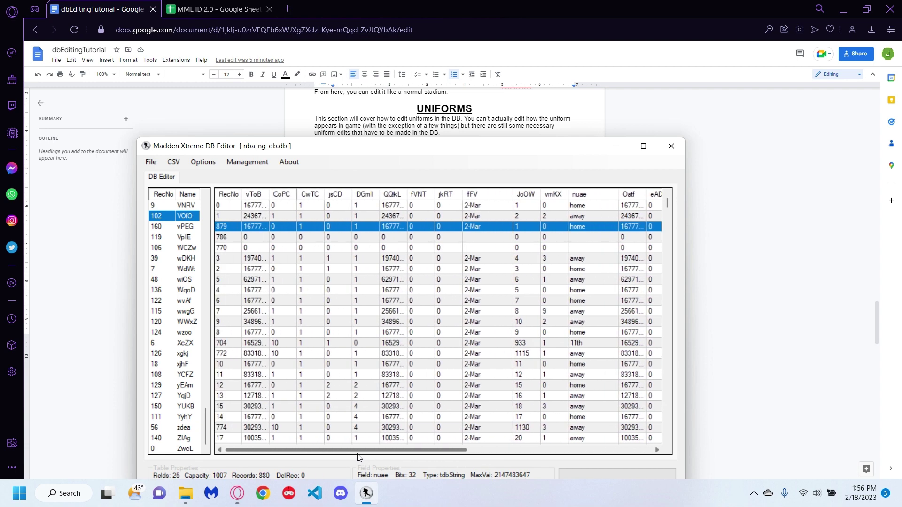
Enter 10 in record 879's CoPC field.
click(284, 229)
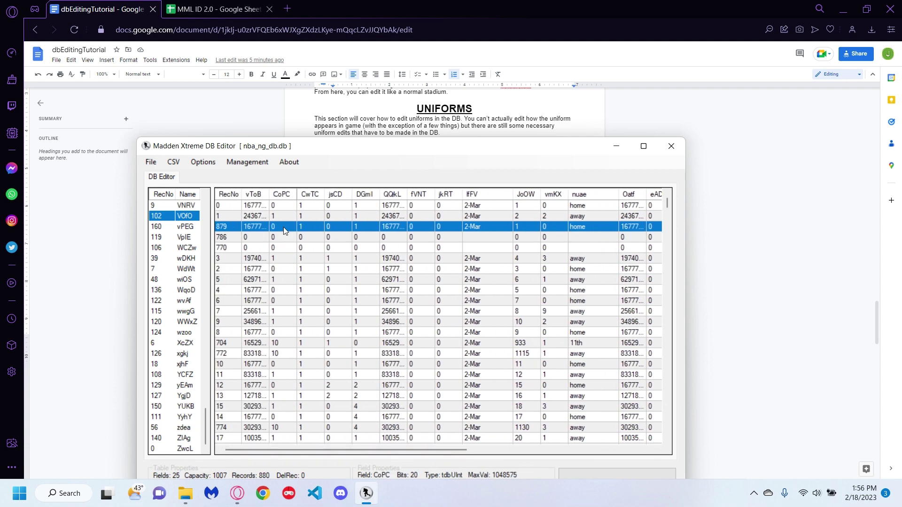
text(10)
key(Return)
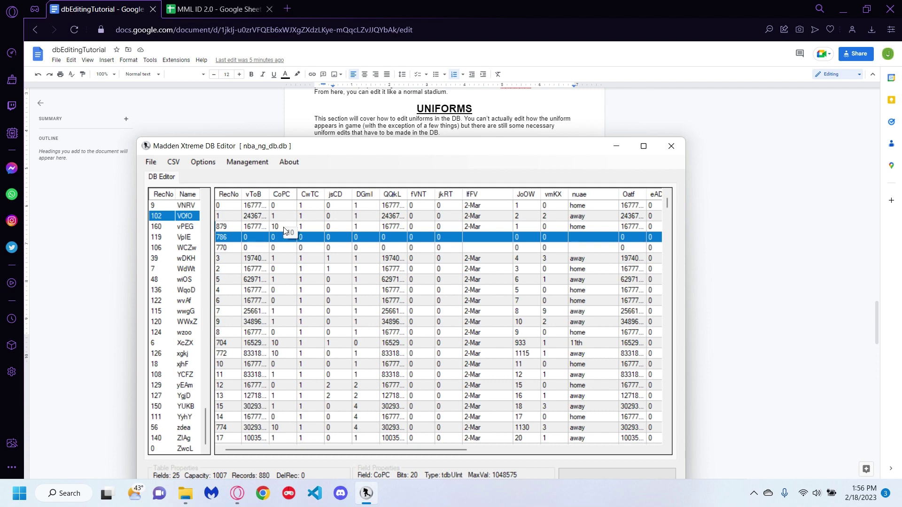
click(285, 229)
drag(315, 147, 358, 140)
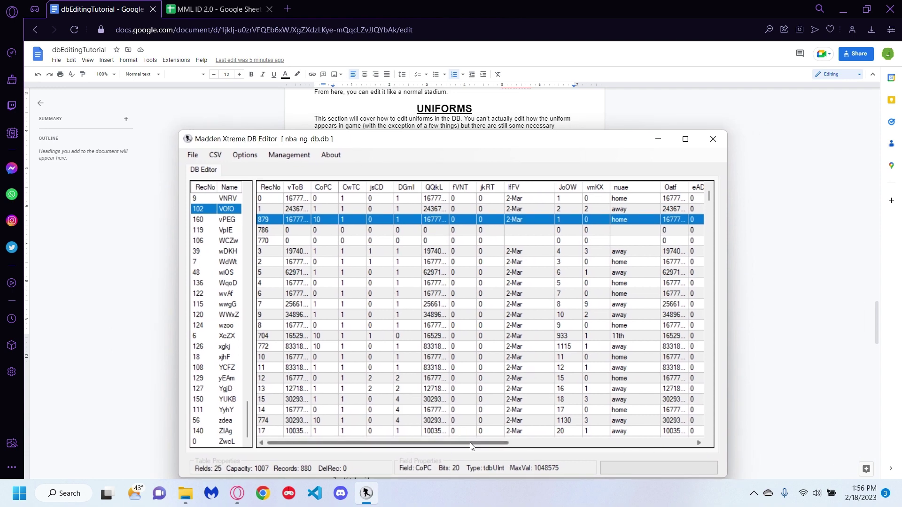
drag(470, 443, 588, 352)
drag(512, 141, 527, 116)
mouse_move(461, 418)
mouse_down()
mouse_move(550, 416)
mouse_move(470, 423)
mouse_up()
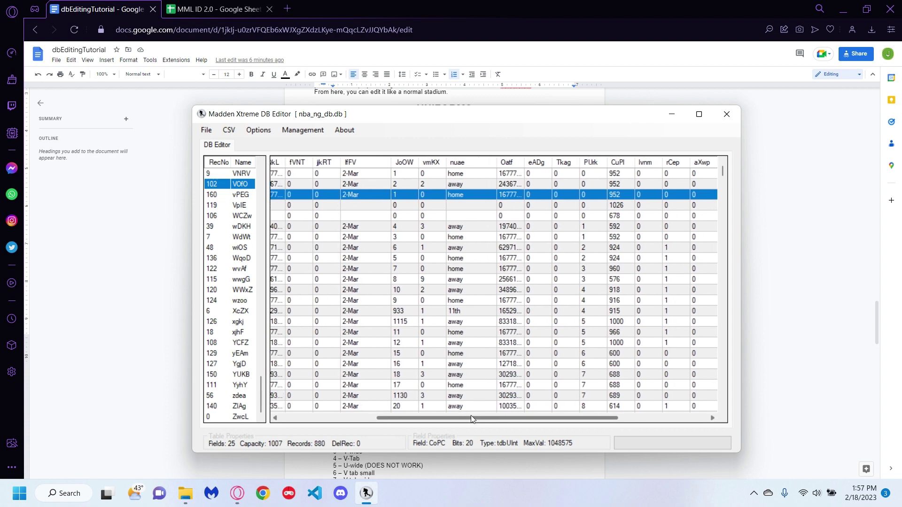
Sort the records by JoOW to find the highest value, 1240.
click(403, 162)
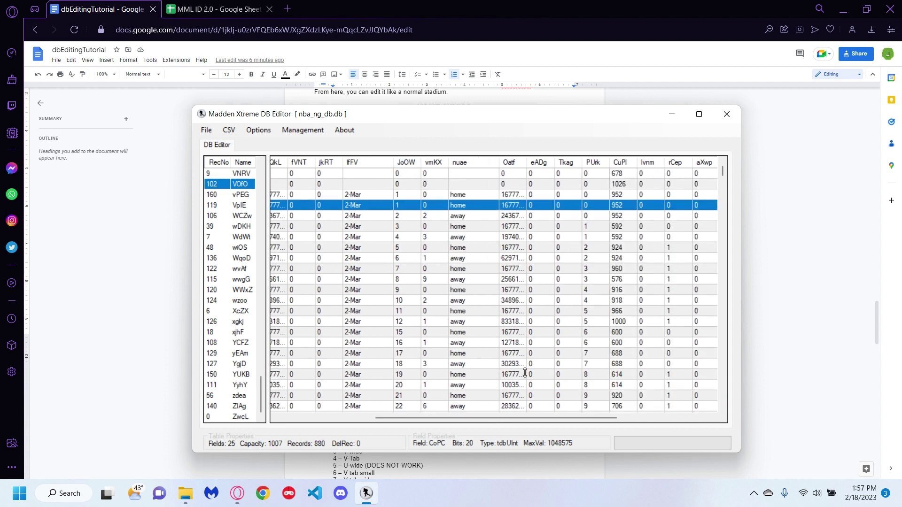
scroll(552, 373, down, 15)
scroll(550, 344, down, 10)
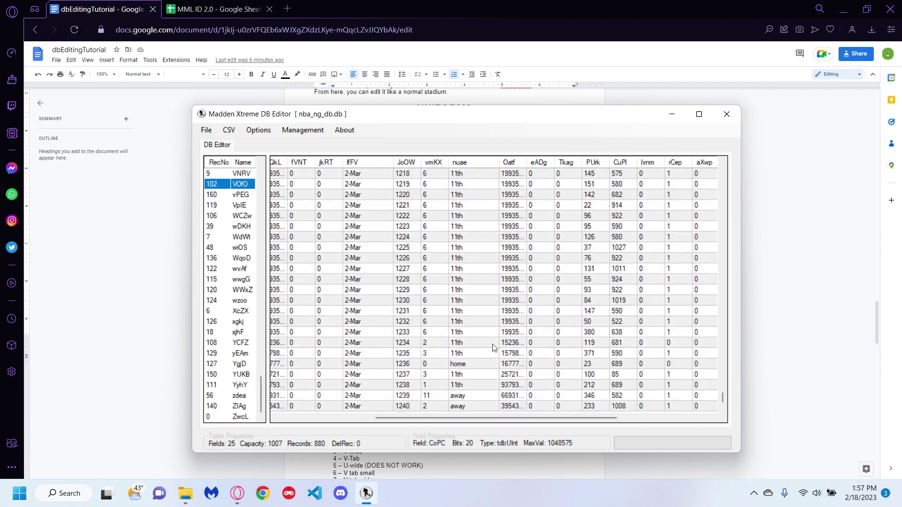
click(409, 406)
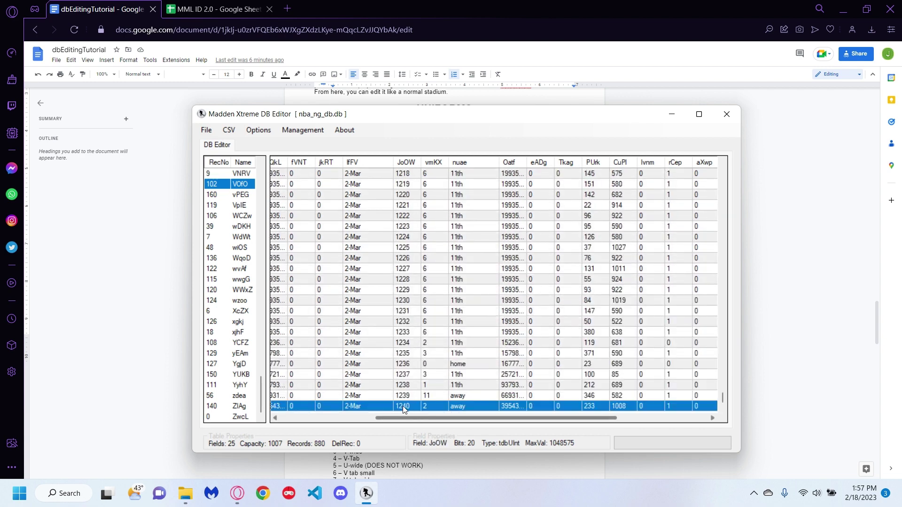
scroll(442, 301, up, 20)
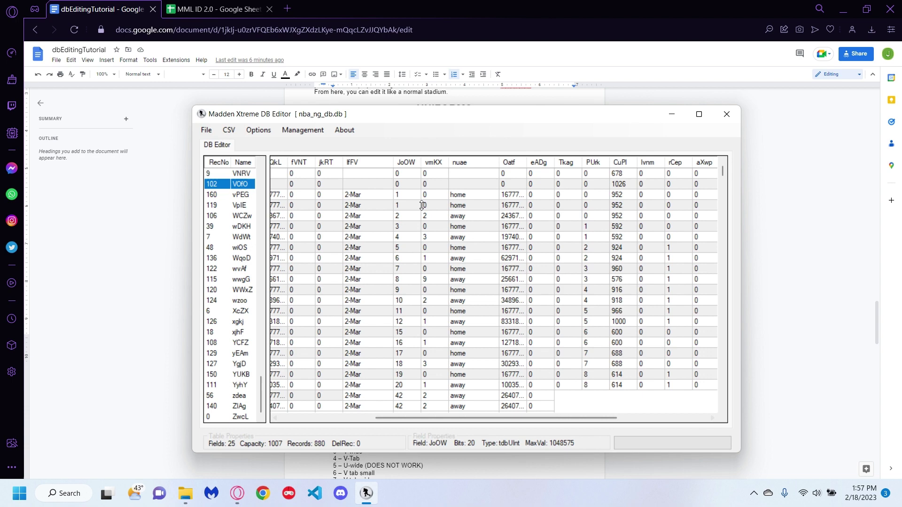
scroll(512, 423, left, 5)
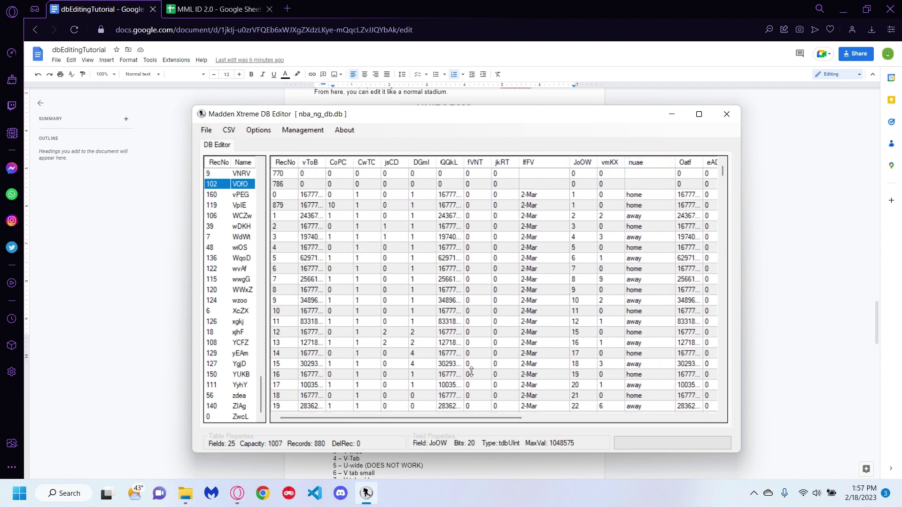
scroll(526, 423, right, 4)
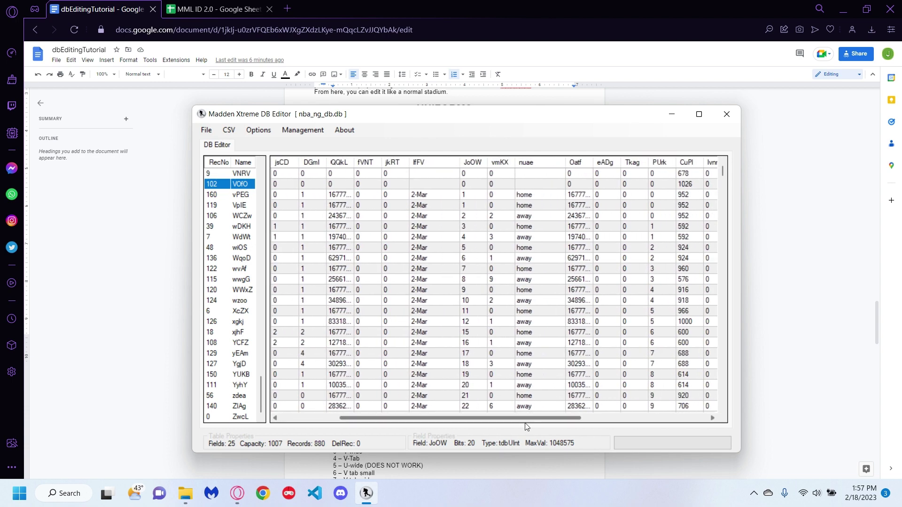
Re-sort by PUrk and set record 879's JoOW to 1241.
click(660, 163)
click(615, 205)
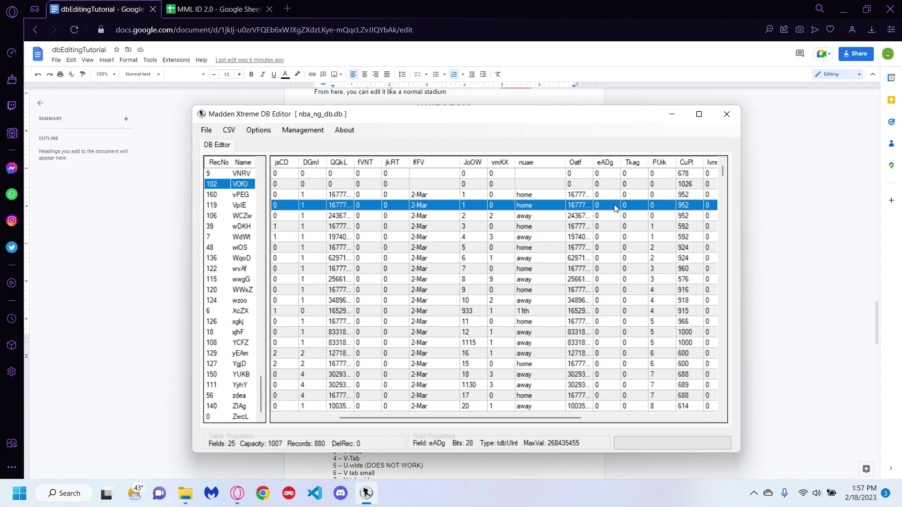
drag(491, 417, 410, 417)
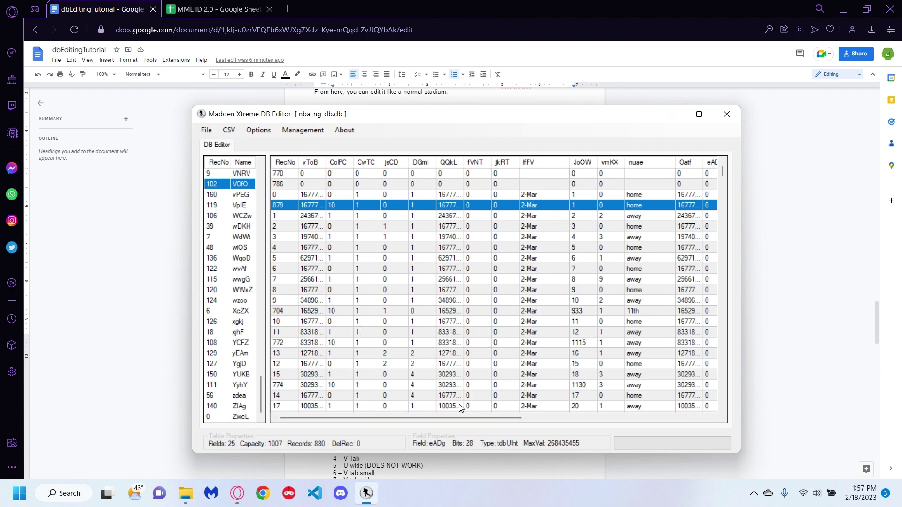
drag(442, 418, 494, 412)
click(486, 207)
text(1241)
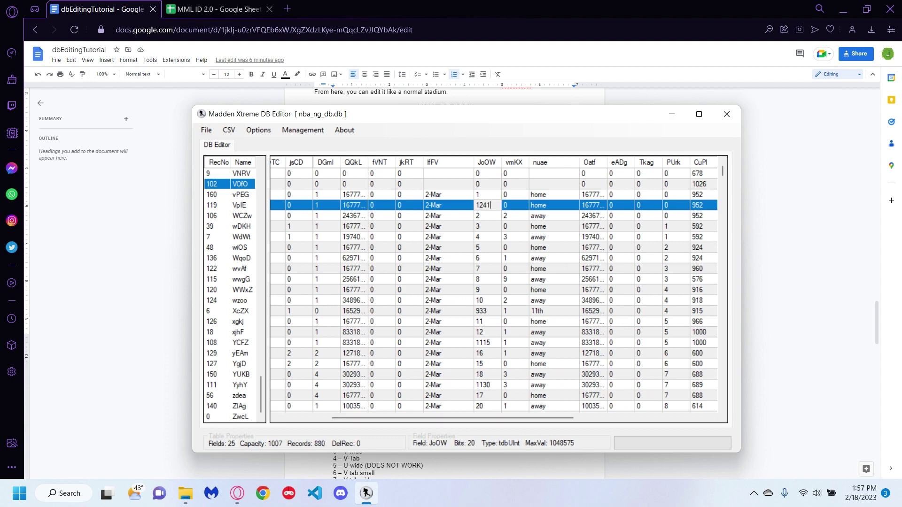
key(Return)
click(484, 205)
drag(475, 418, 287, 417)
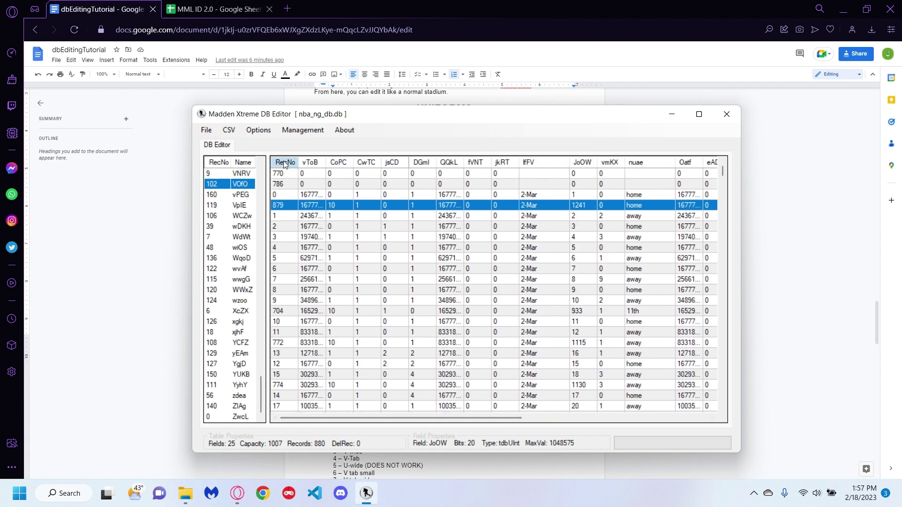
Sort by RecNo and compare record 879's JoOW with record 878's.
click(286, 162)
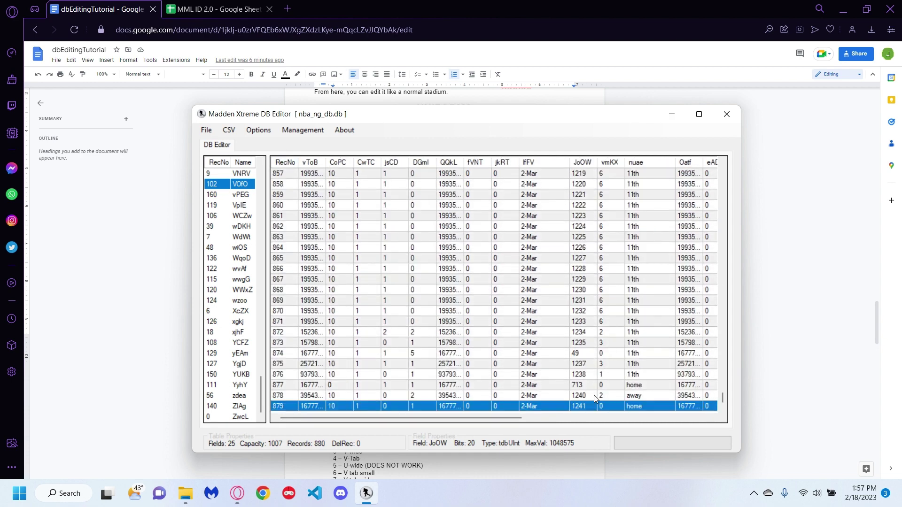
click(587, 396)
scroll(586, 262, up, 1)
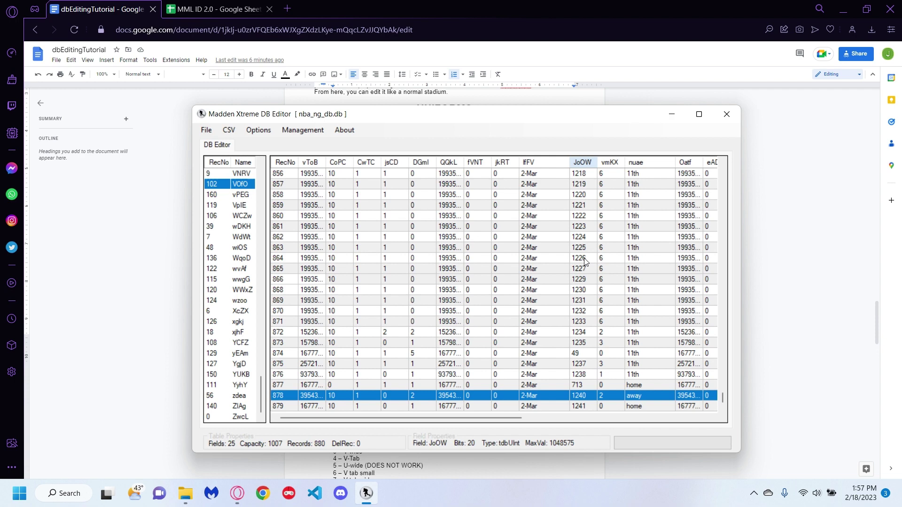
scroll(585, 261, down, 1)
click(587, 406)
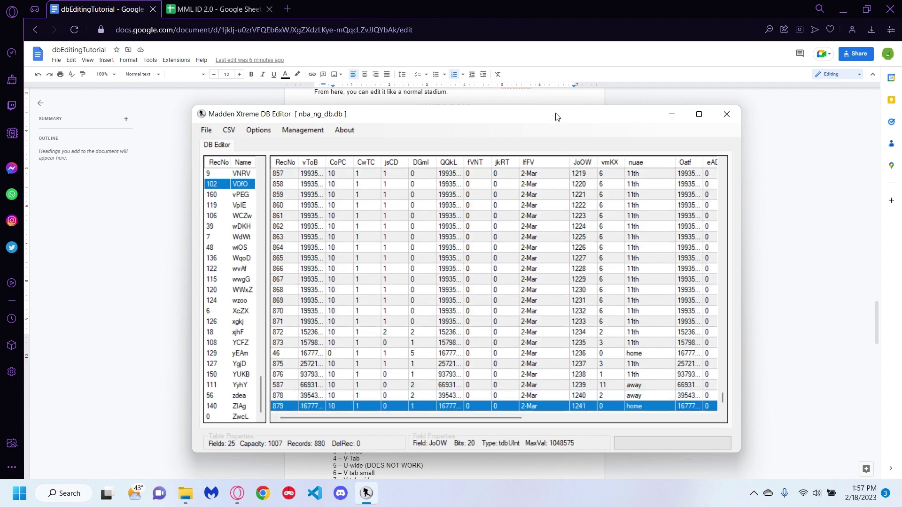
drag(556, 116, 557, 136)
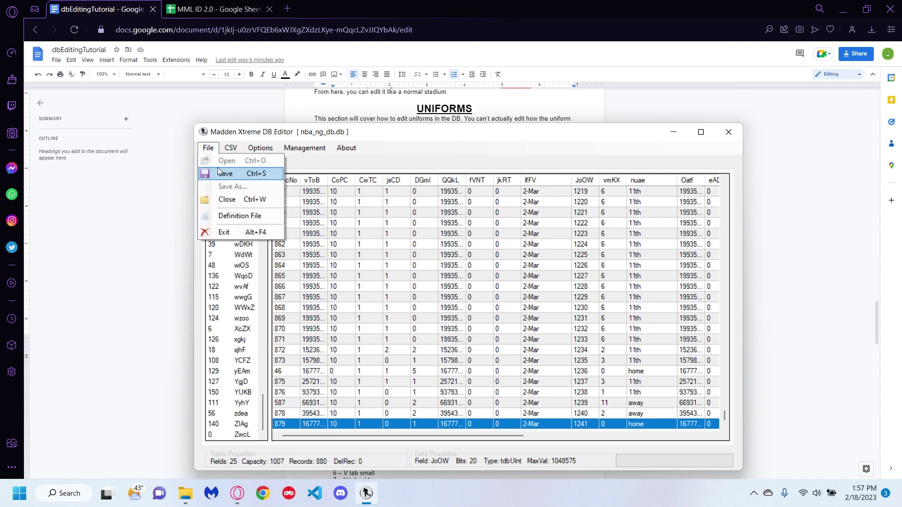
Save the database, acknowledge the save message and close the editor.
click(218, 170)
click(454, 277)
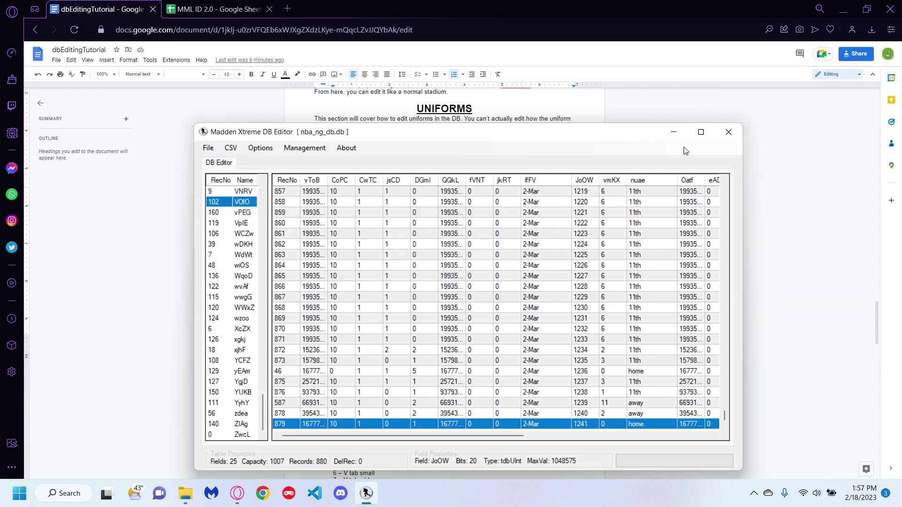
click(729, 132)
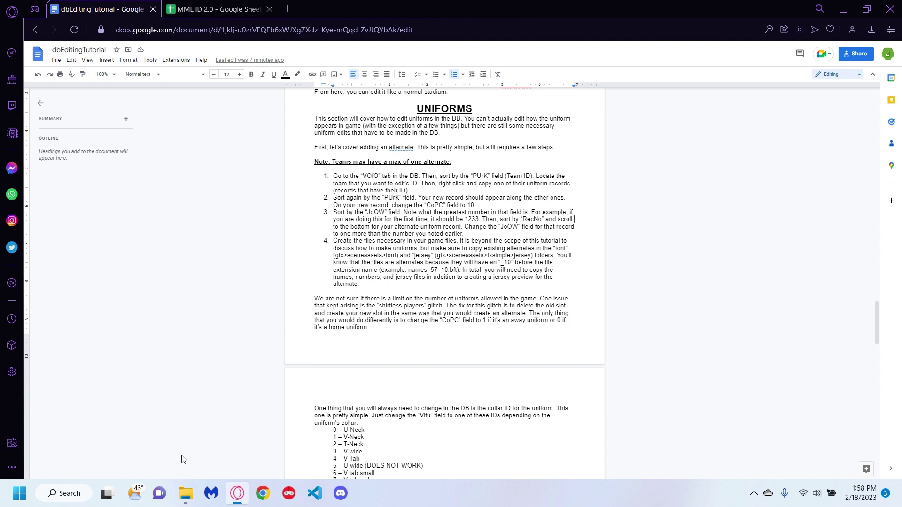
Maximize File Explorer and browse from the pinned data folder to gfx\sceneassets\fxsimple\jersey.
click(184, 493)
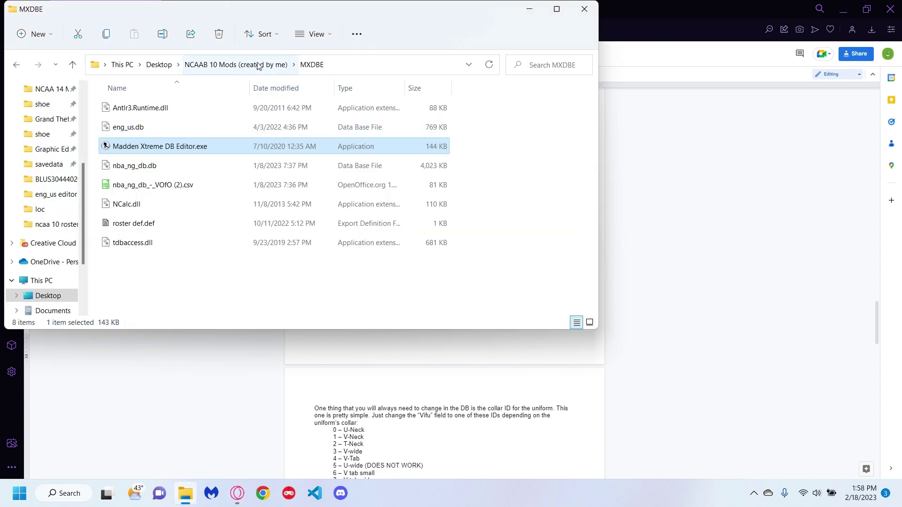
scroll(60, 181, up, 3)
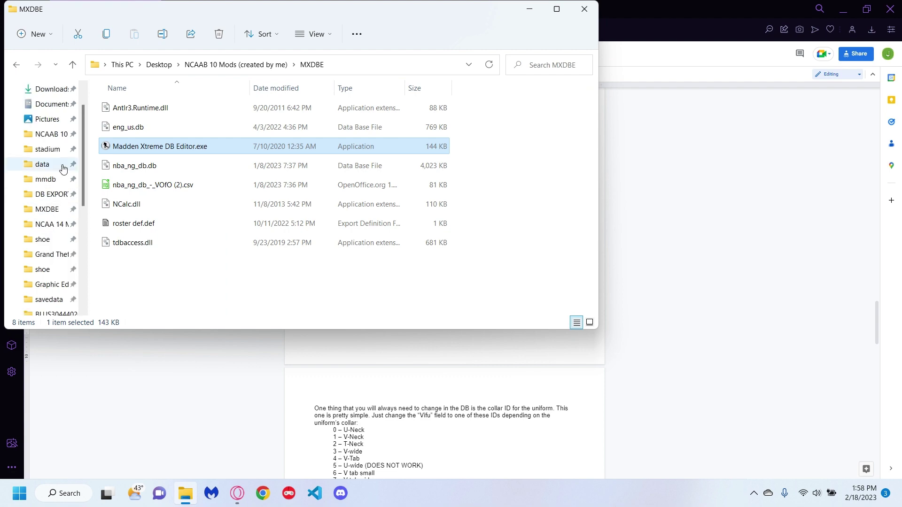
click(47, 164)
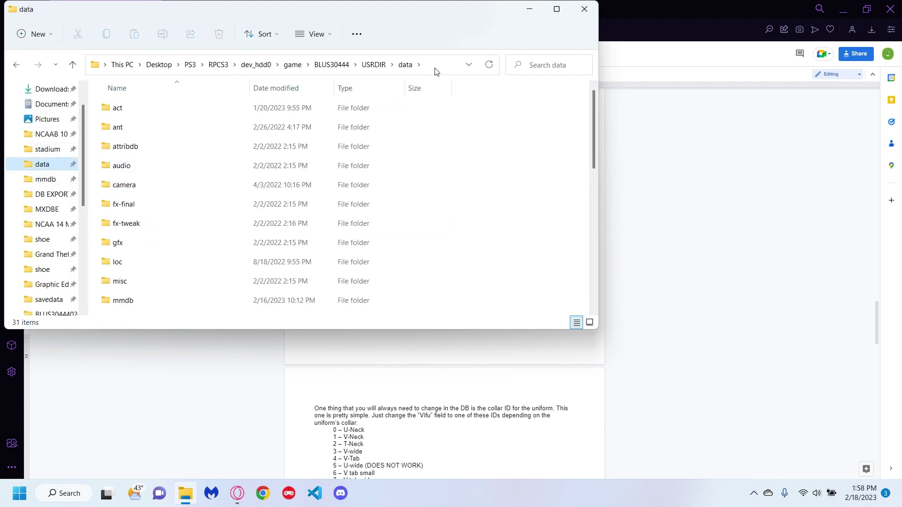
click(564, 7)
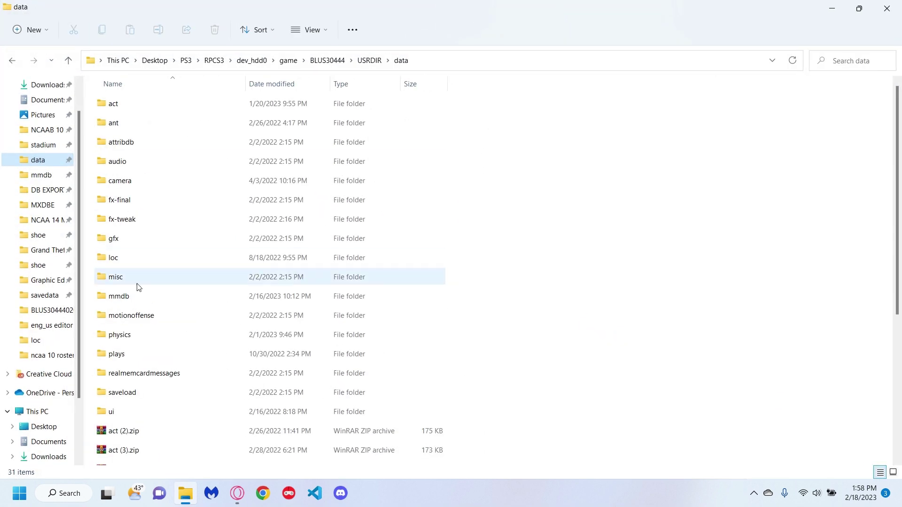
double_click(137, 239)
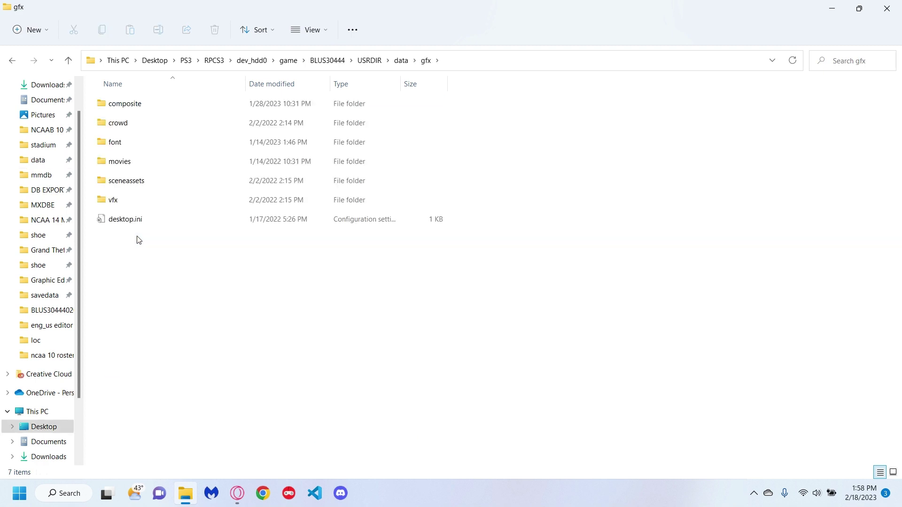
double_click(162, 178)
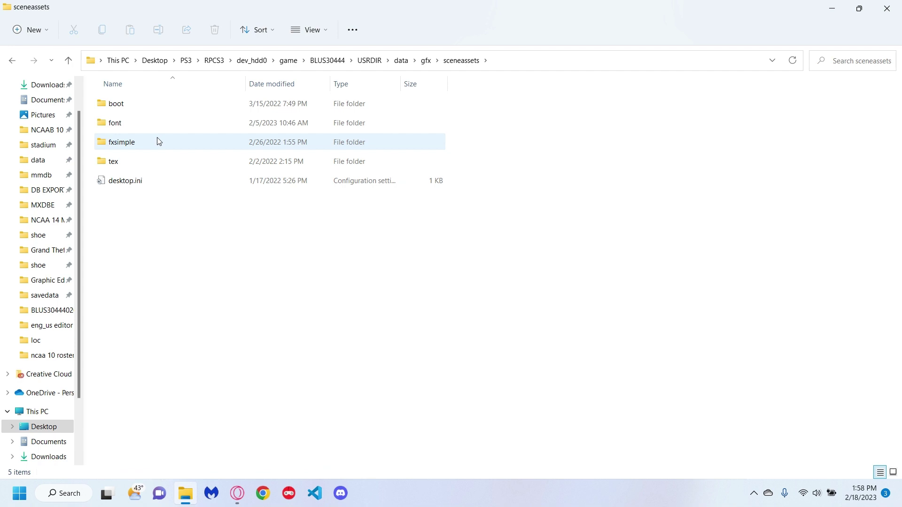
double_click(158, 141)
scroll(206, 256, down, 7)
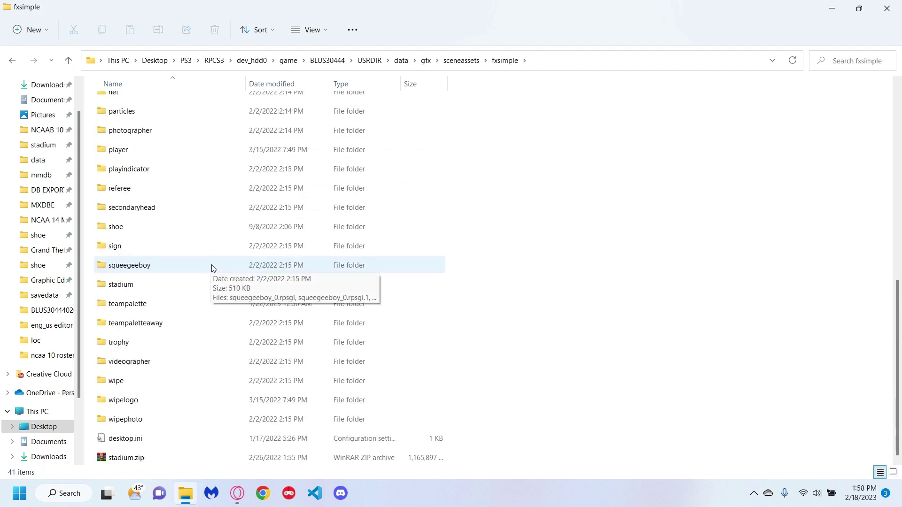
scroll(211, 268, up, 5)
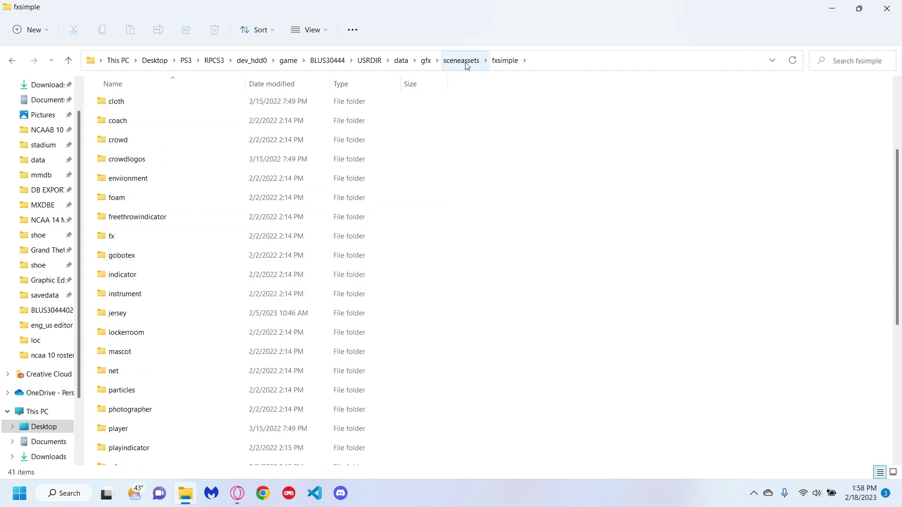
double_click(187, 310)
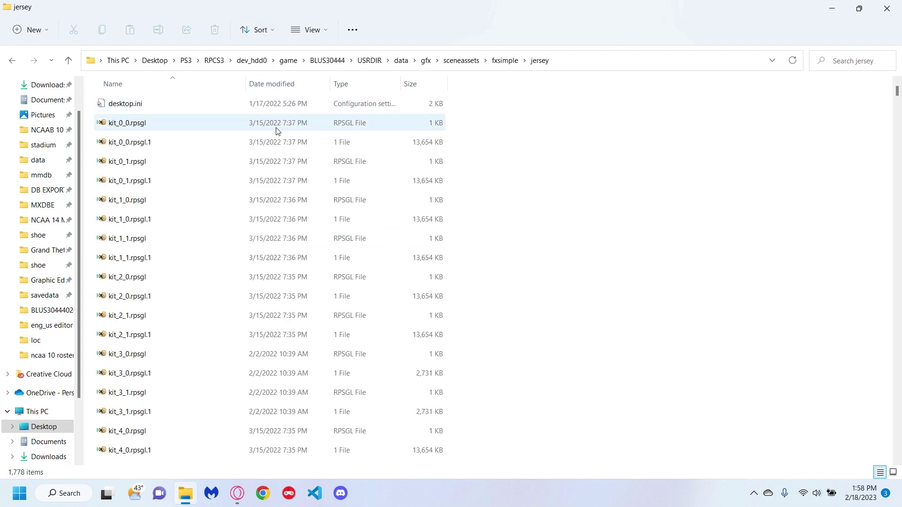
Select kit_0_0.rpsgl and kit_0_0.rpsgl.1 and paste duplicates of both.
click(224, 130)
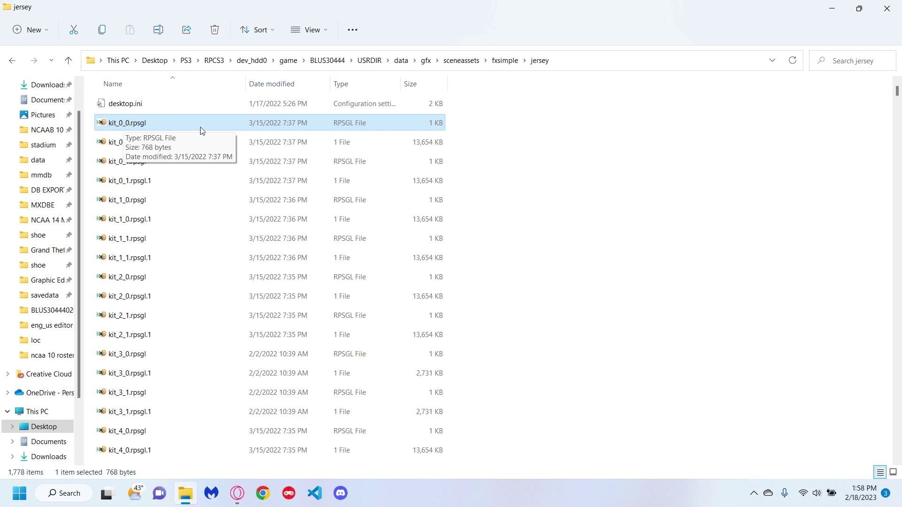
click(491, 135)
click(161, 123)
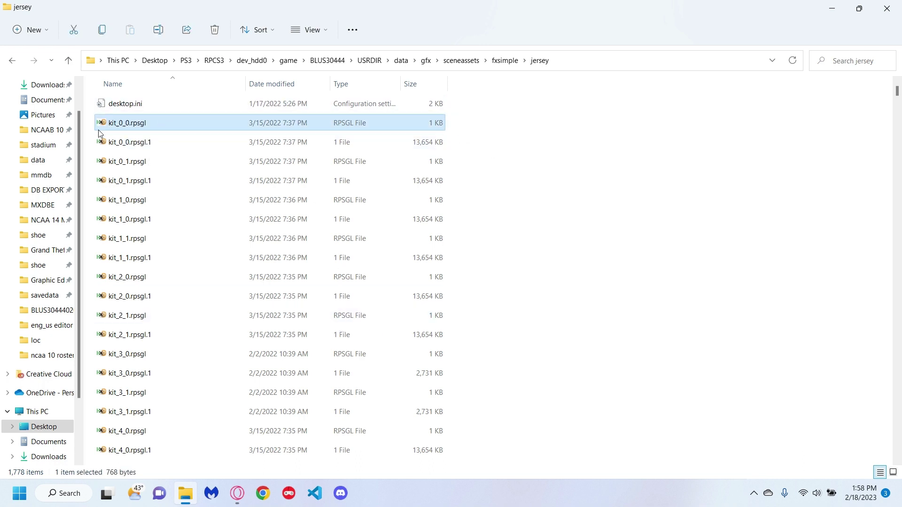
click(153, 142)
click(150, 162)
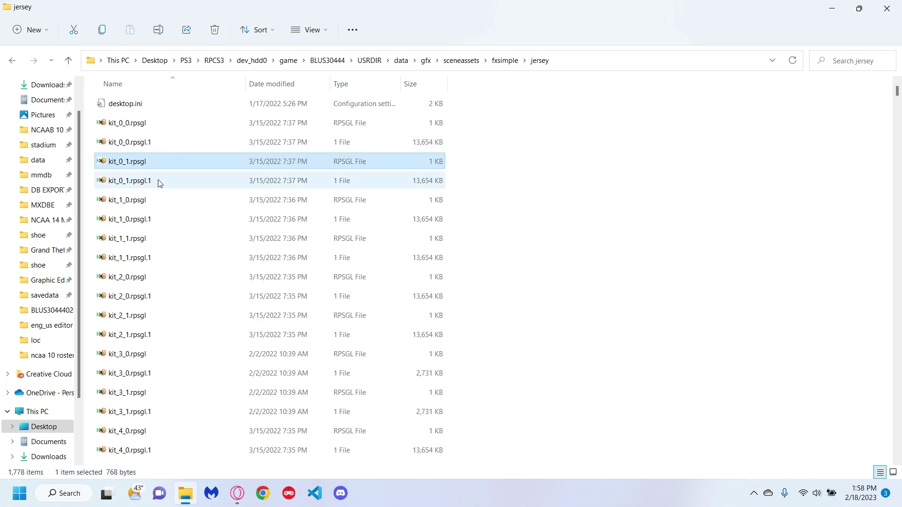
click(159, 181)
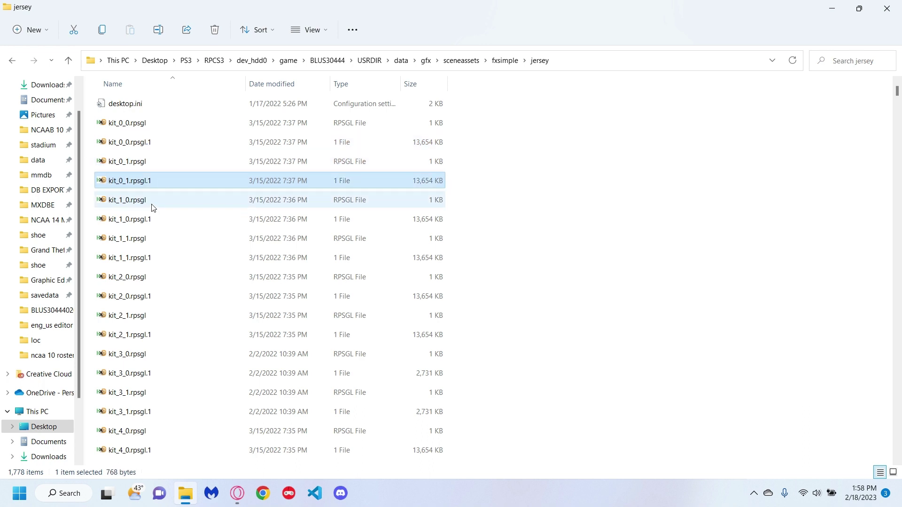
click(168, 127)
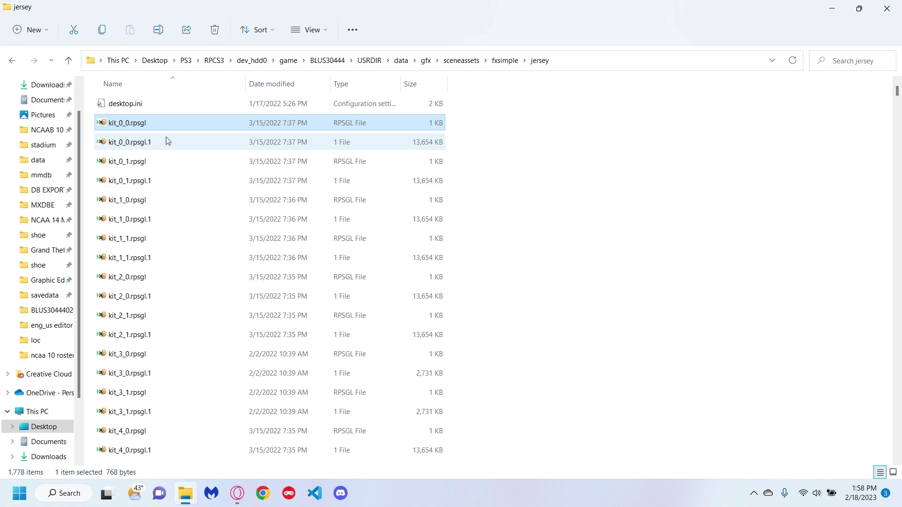
ctrl+click(167, 141)
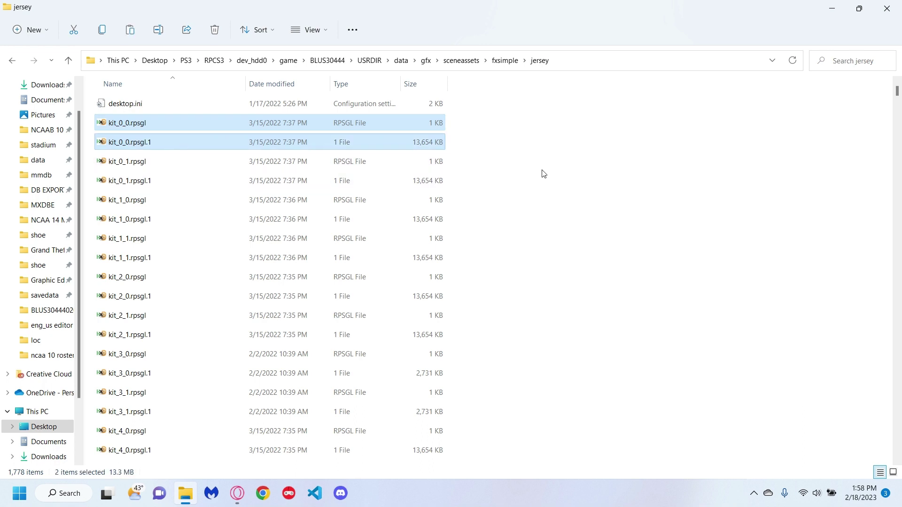
key(ctrl+v)
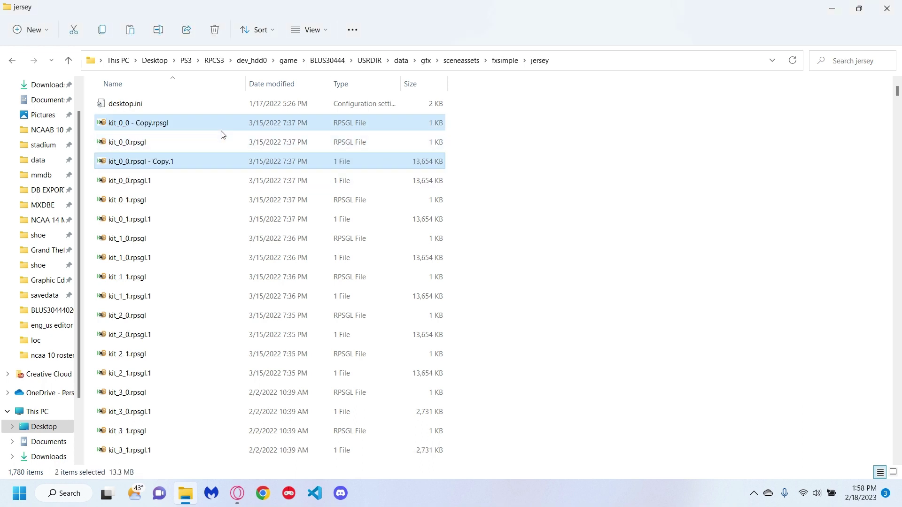
Rename the first copy to kit_0_10.rpsgl.
click(199, 122)
click(159, 128)
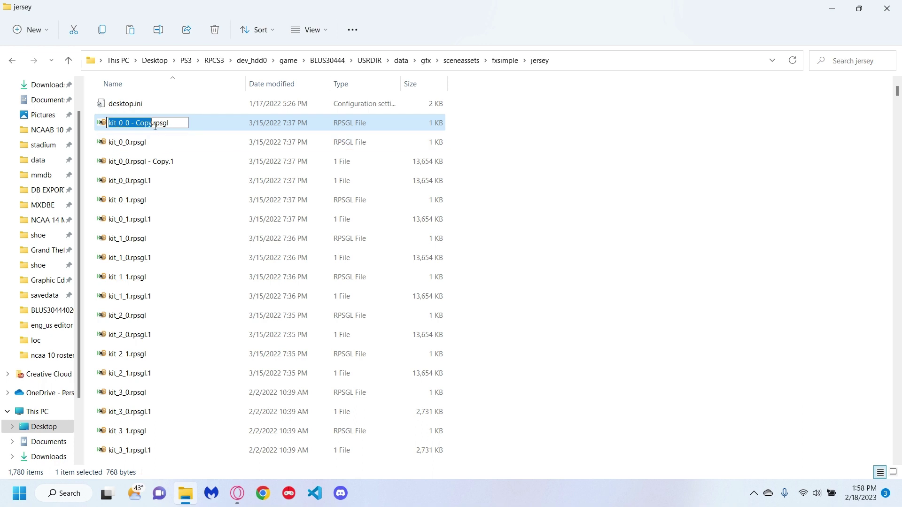
click(155, 126)
key(BackSpace)
key(BackSpace)
key(BackSpace)
key(BackSpace)
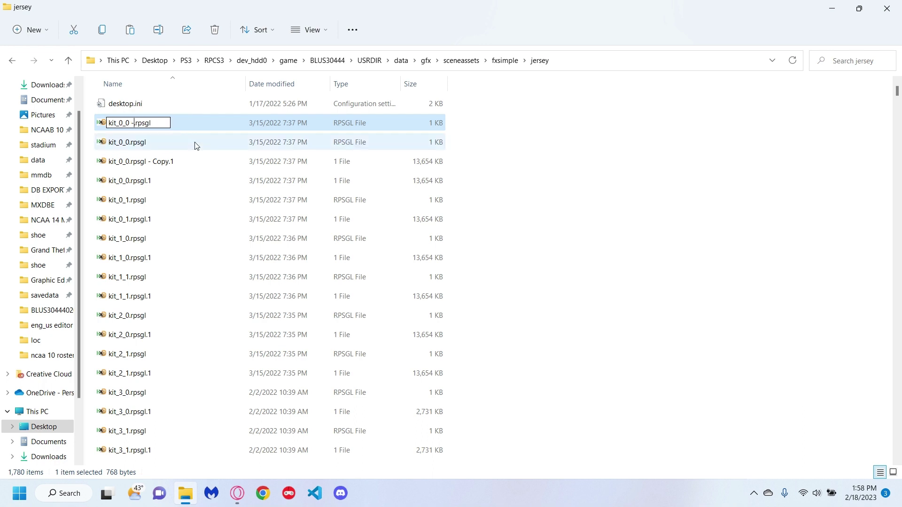
key(BackSpace)
key(BackSpace)
key(BackSpace)
text(10)
key(Return)
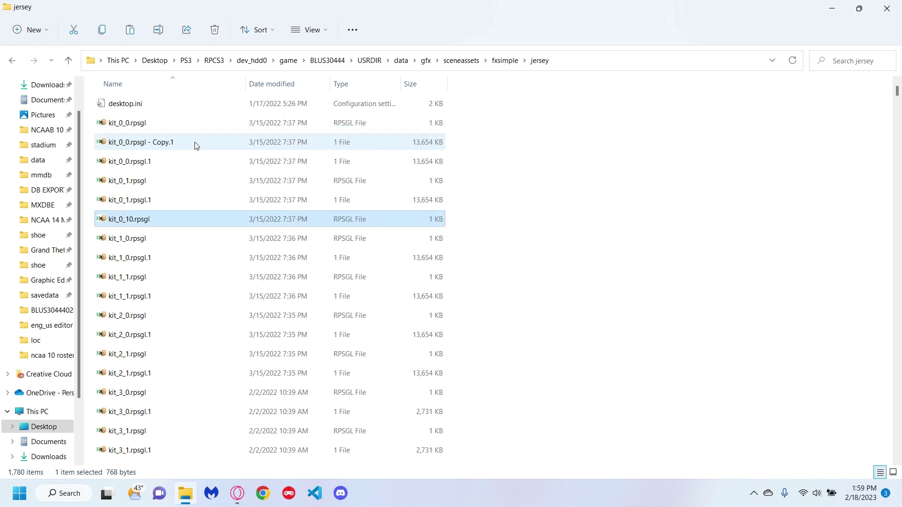
Rename the second copy to kit_0_10.rpsgl.1.
click(195, 142)
click(152, 149)
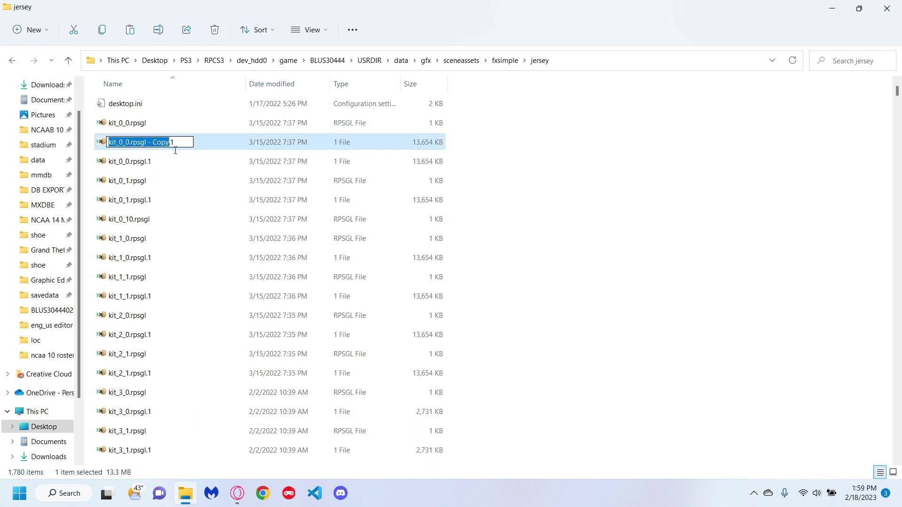
click(172, 144)
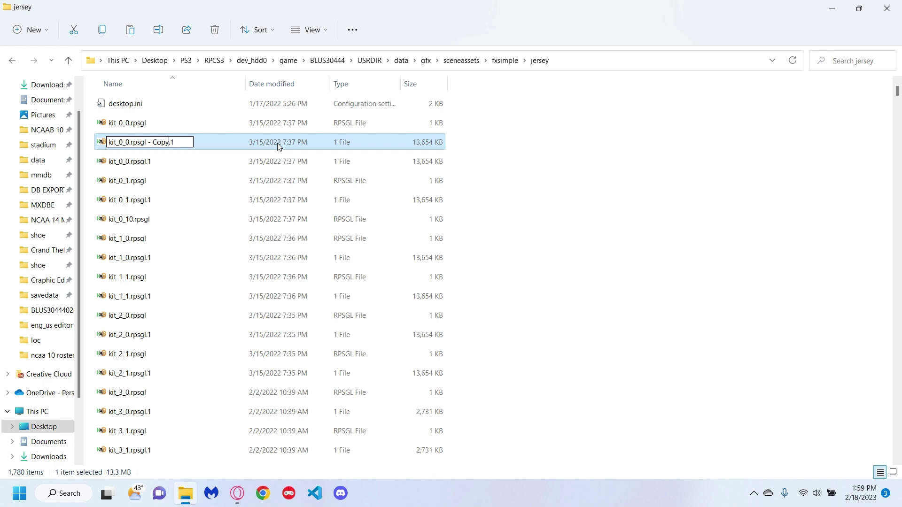
key(BackSpace)
key(BackSpace)
key(BackSpace)
key(BackSpace)
key(BackSpace)
key(BackSpace)
key(BackSpace)
key(BackSpace)
key(BackSpace)
key(BackSpace)
key(BackSpace)
key(BackSpace)
key(BackSpace)
key(BackSpace)
text(1)
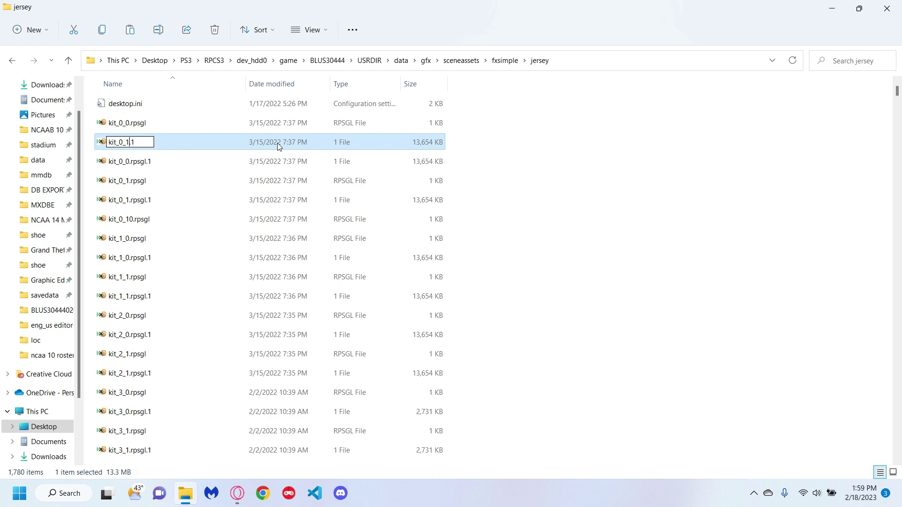
text(0.rpsgl)
key(Return)
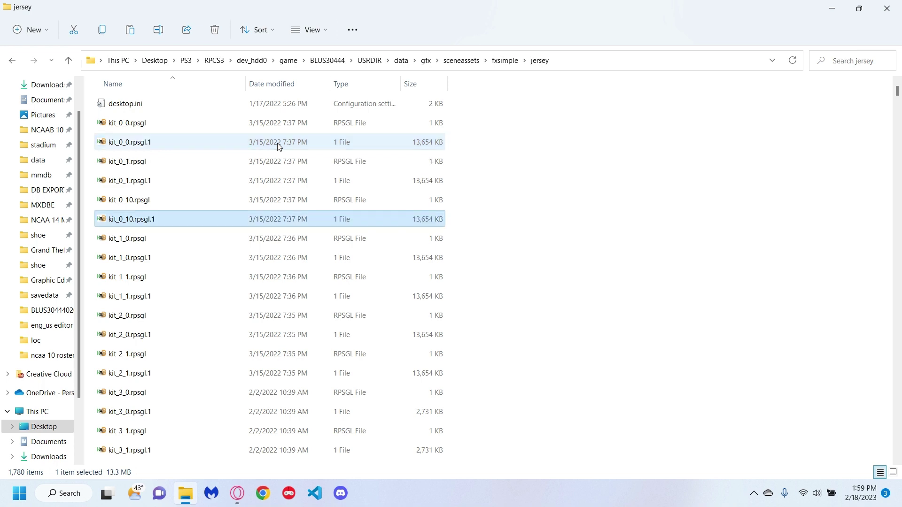
click(236, 201)
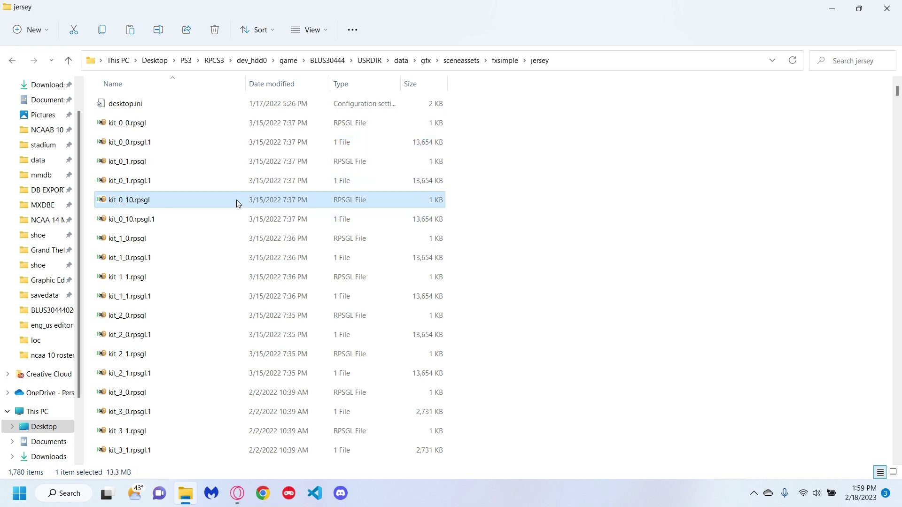
Open the font folder under sceneassets and select names_0_0.bft.
click(512, 62)
click(461, 60)
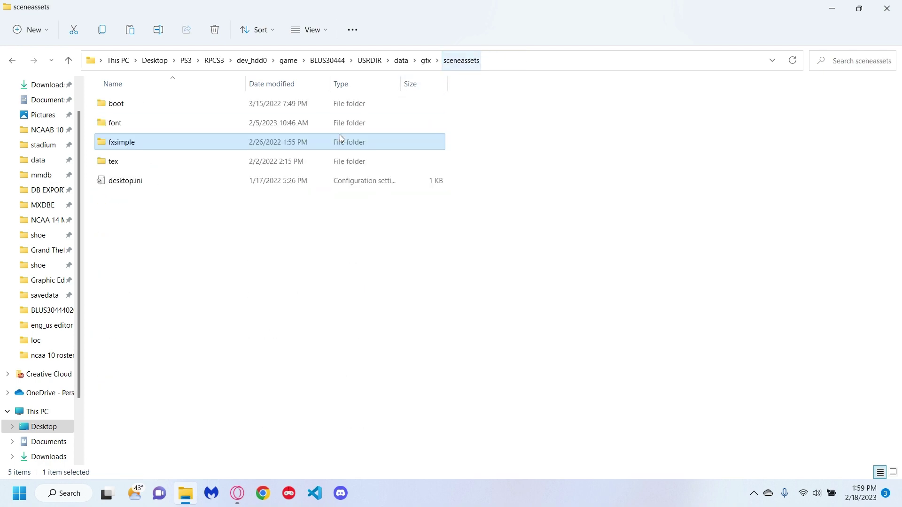
click(201, 123)
double_click(201, 122)
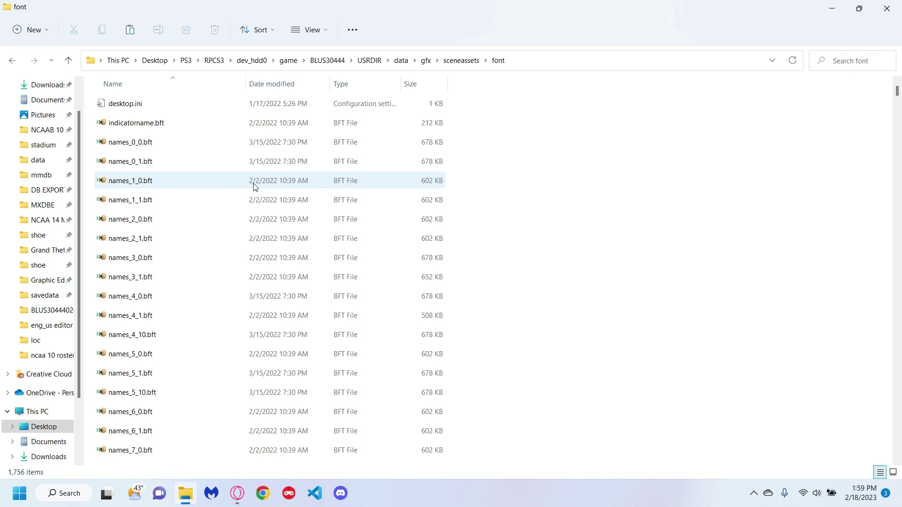
scroll(210, 189, down, 3)
scroll(259, 200, down, 20)
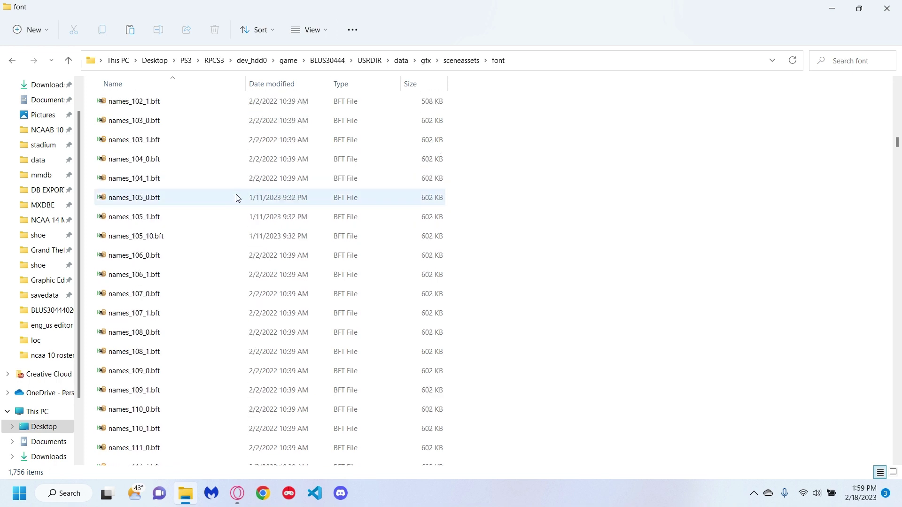
scroll(226, 192, up, 20)
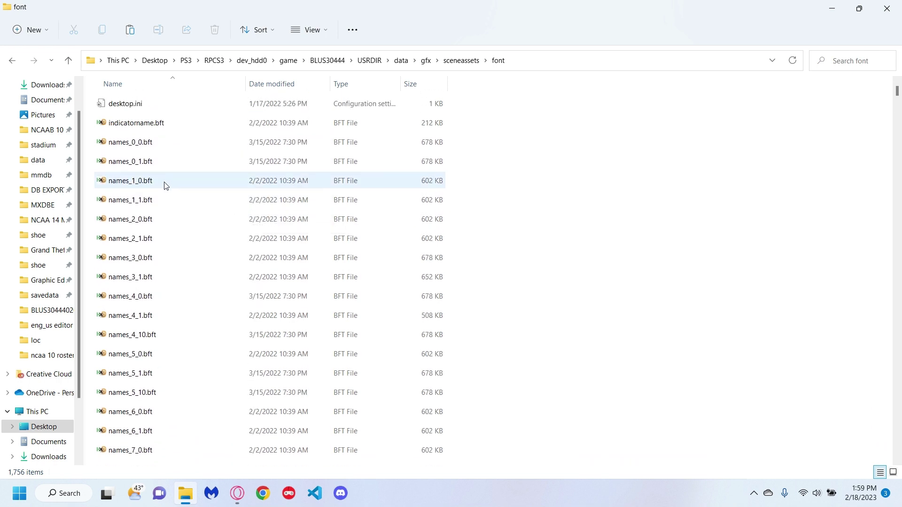
click(159, 147)
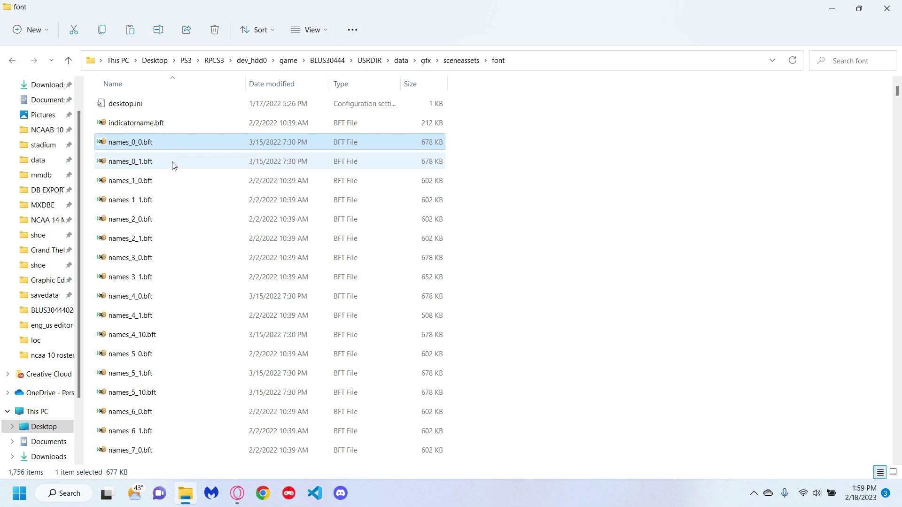
click(148, 169)
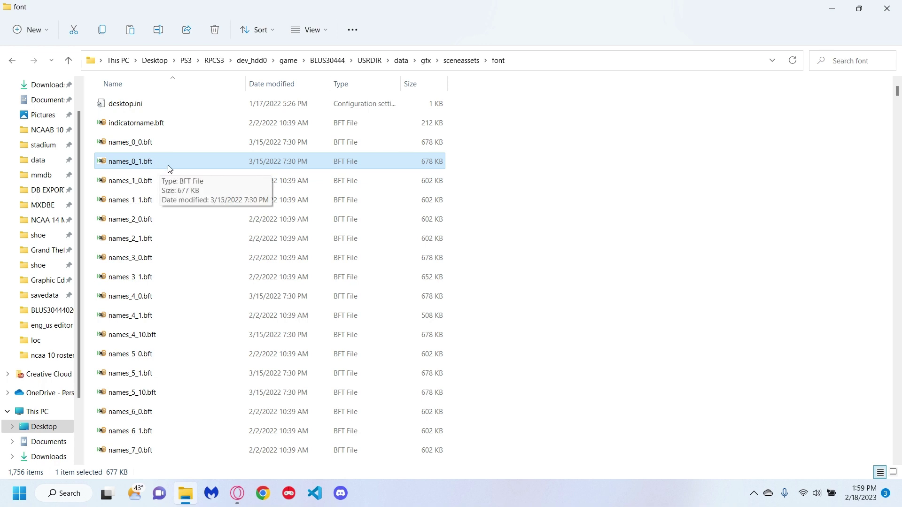
click(171, 148)
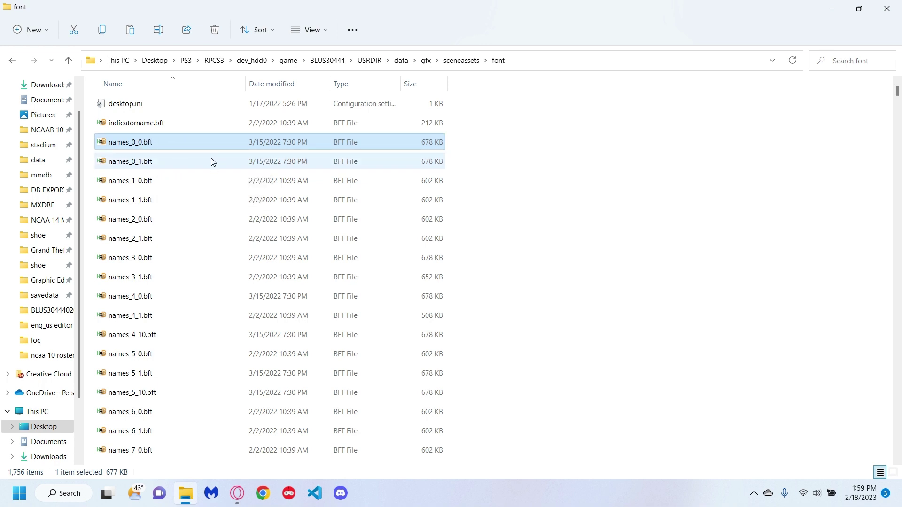
Paste a duplicate of names_0_0.bft and rename the copy to names_0_10.bft.
click(462, 187)
key(ctrl+v)
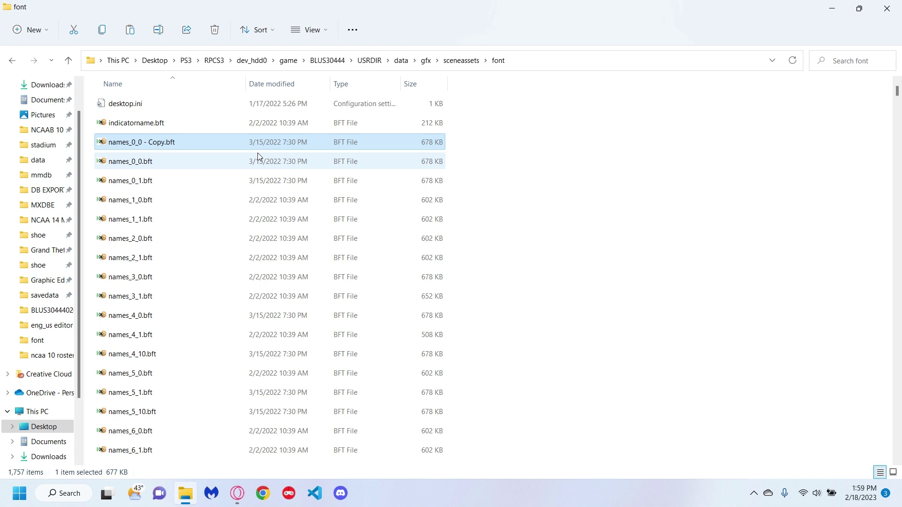
click(169, 146)
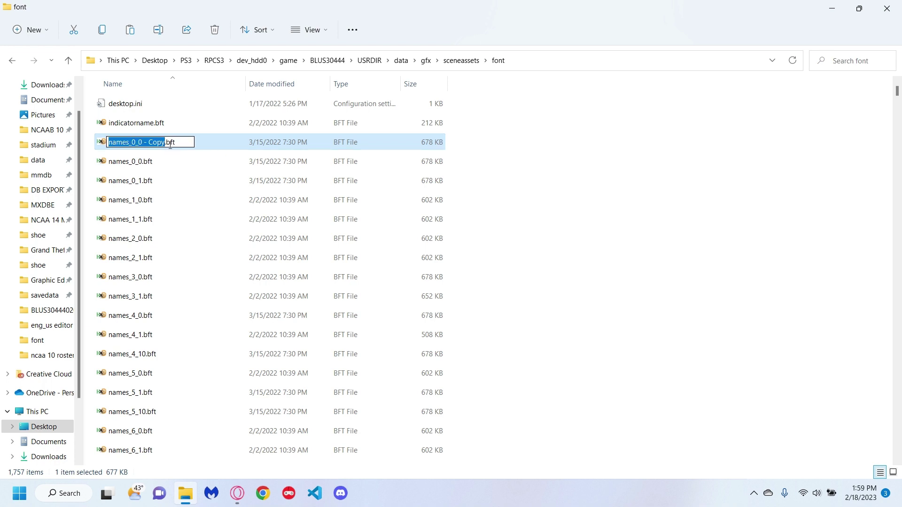
click(170, 146)
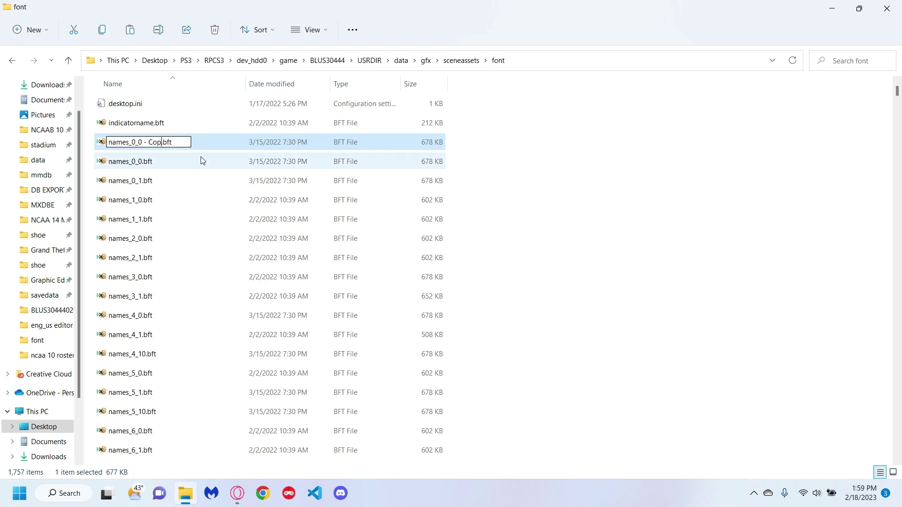
key(BackSpace)
key(BackSpace)
key(BackSpace)
key(BackSpace)
key(BackSpace)
key(BackSpace)
key(BackSpace)
key(BackSpace)
text(10)
key(Return)
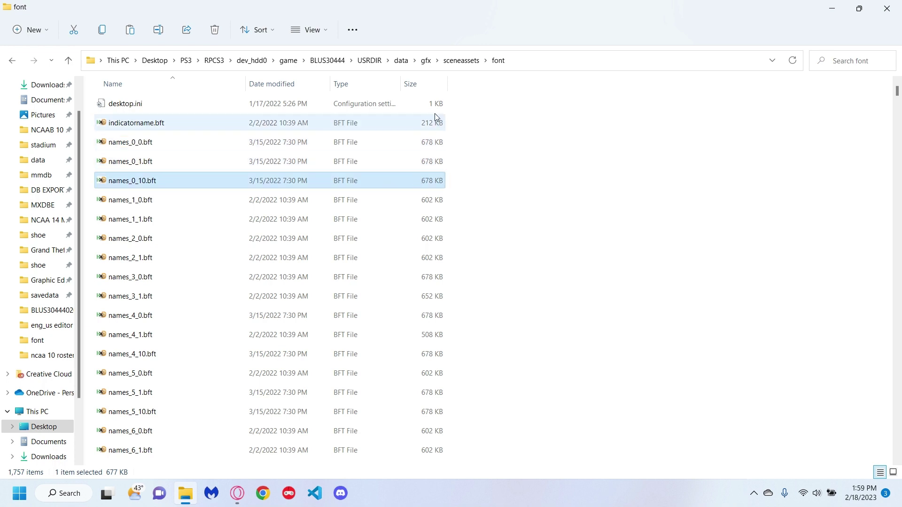
Paste a duplicate of numbers_0_0.bft into the font folder.
scroll(298, 190, down, 20)
scroll(304, 196, down, 20)
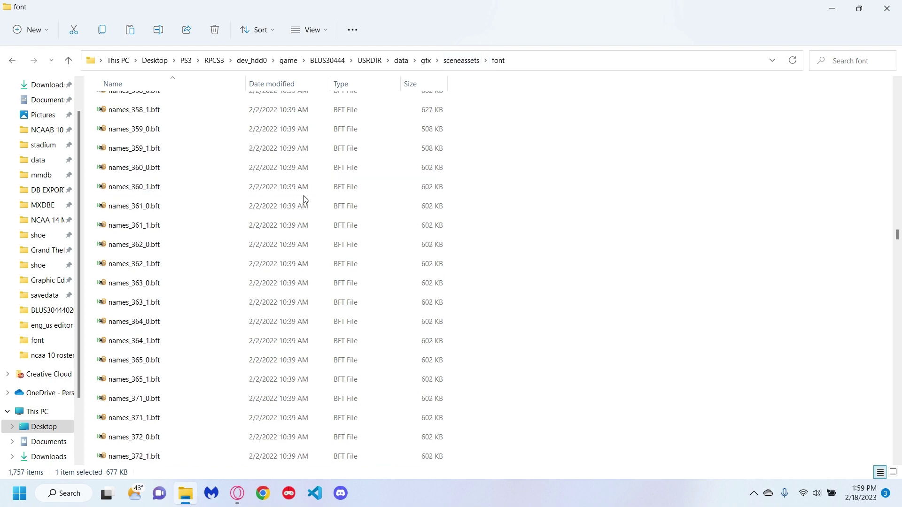
scroll(233, 245, up, 20)
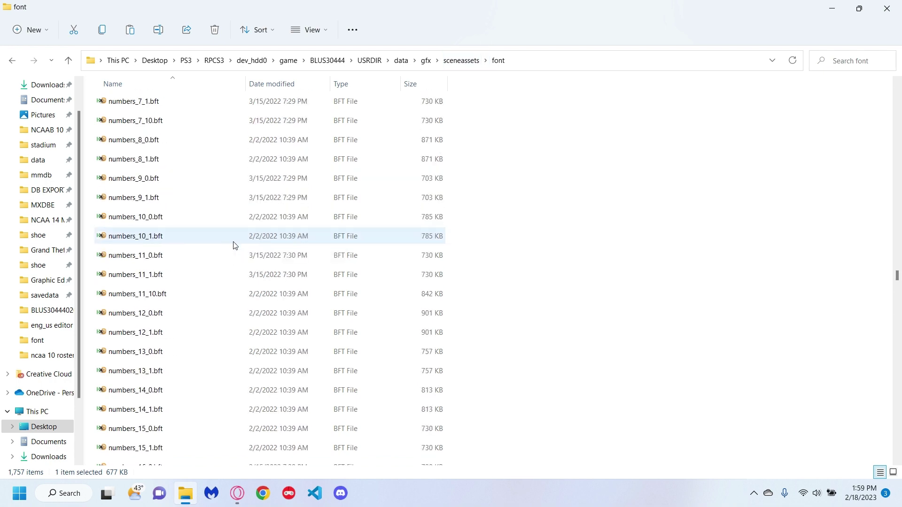
click(168, 257)
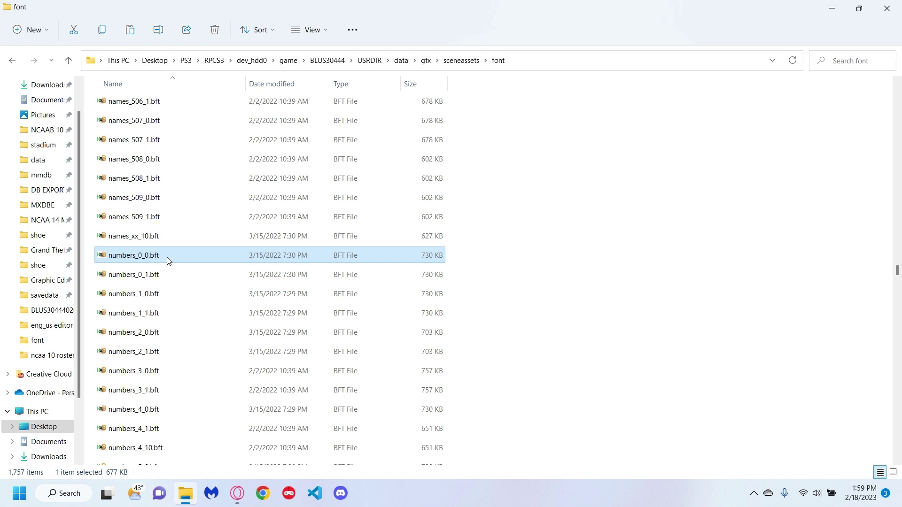
click(537, 306)
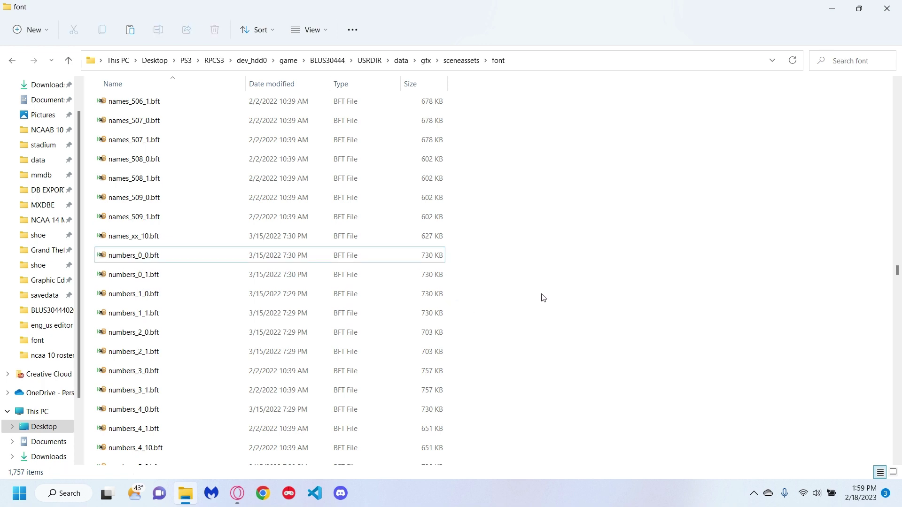
key(ctrl+v)
Rename the numbers_0_0.bft copy to numbers_0_10.bft.
click(175, 257)
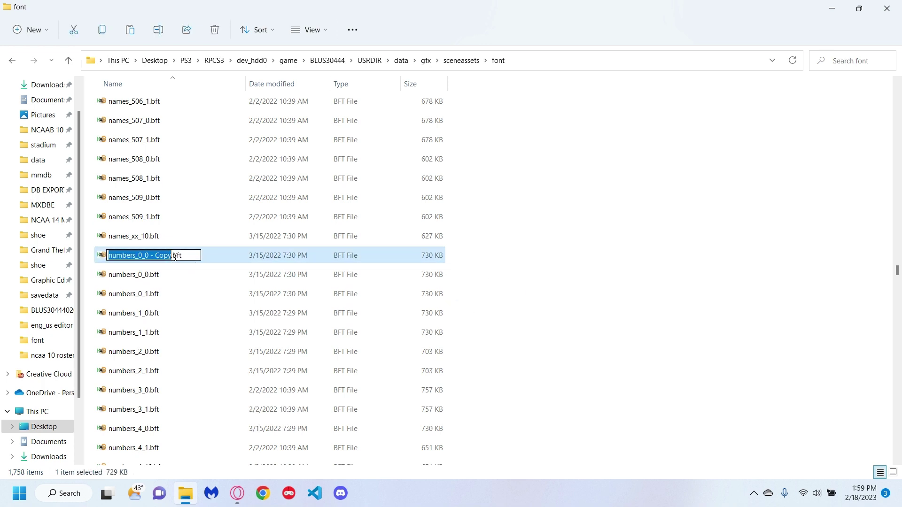
click(175, 256)
key(BackSpace)
key(BackSpace)
key(BackSpace)
key(BackSpace)
key(BackSpace)
key(BackSpace)
key(BackSpace)
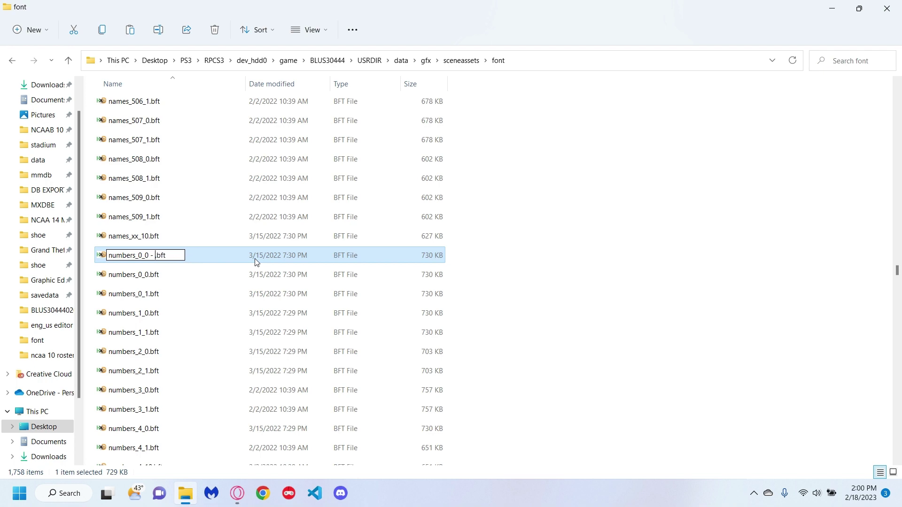
key(BackSpace)
text(10)
key(Return)
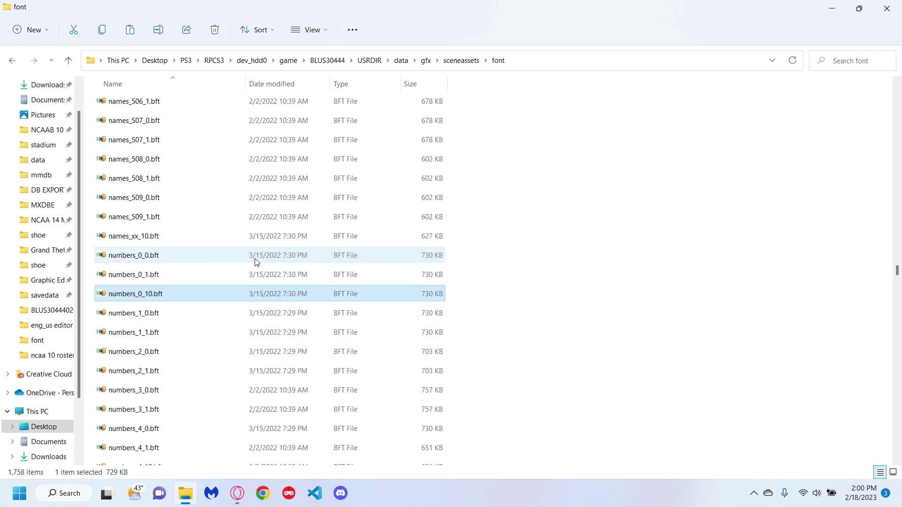
click(238, 493)
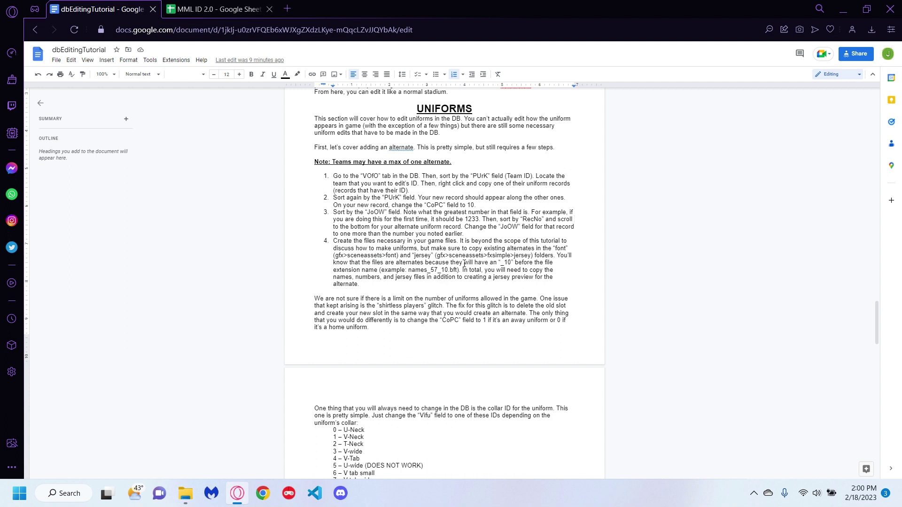
click(186, 493)
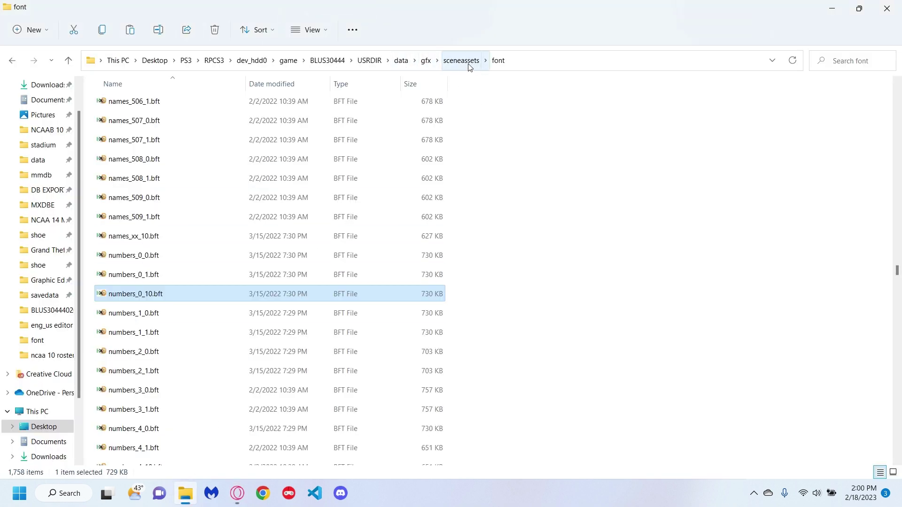
Go from data through ui and artassets into the jerseys folder and locate j100.big.
click(400, 61)
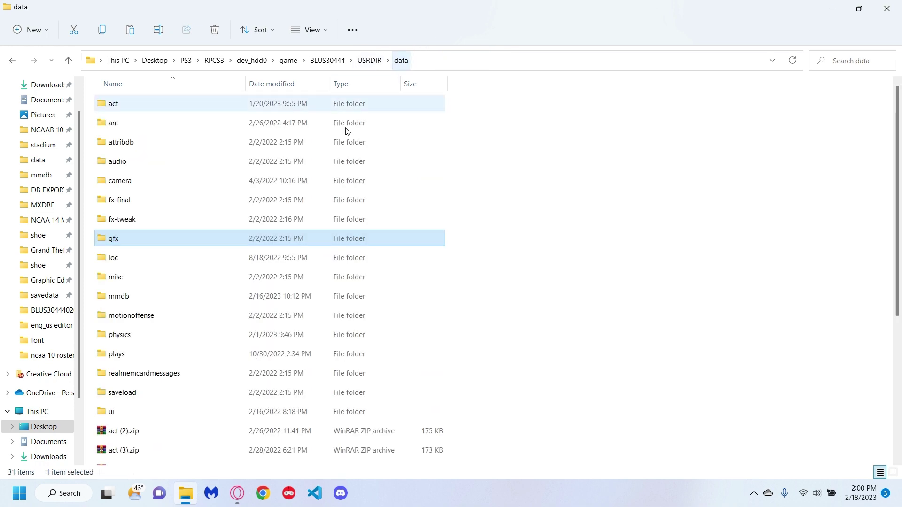
double_click(136, 411)
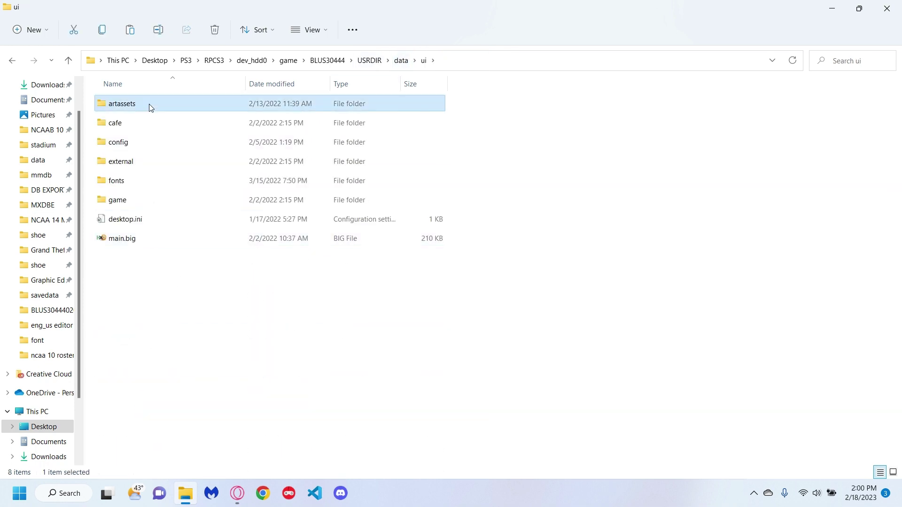
double_click(149, 105)
scroll(188, 324, down, 3)
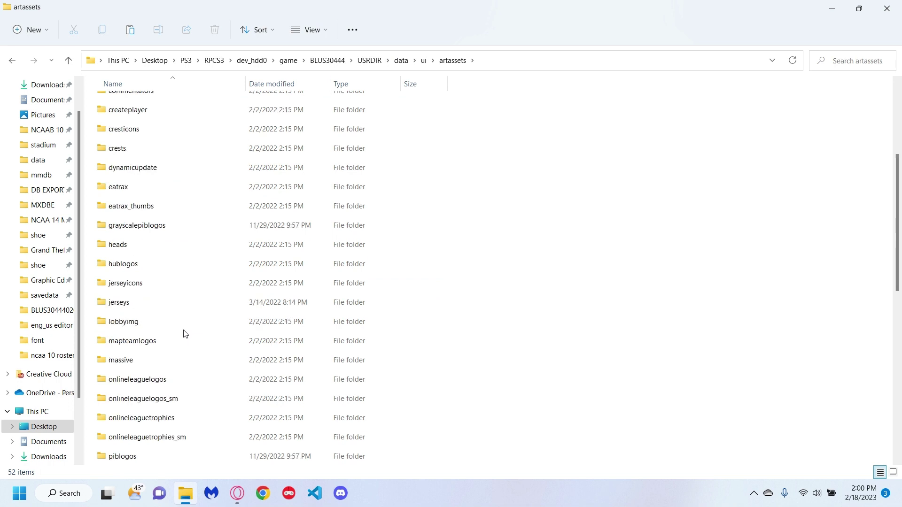
double_click(146, 308)
scroll(196, 220, down, 5)
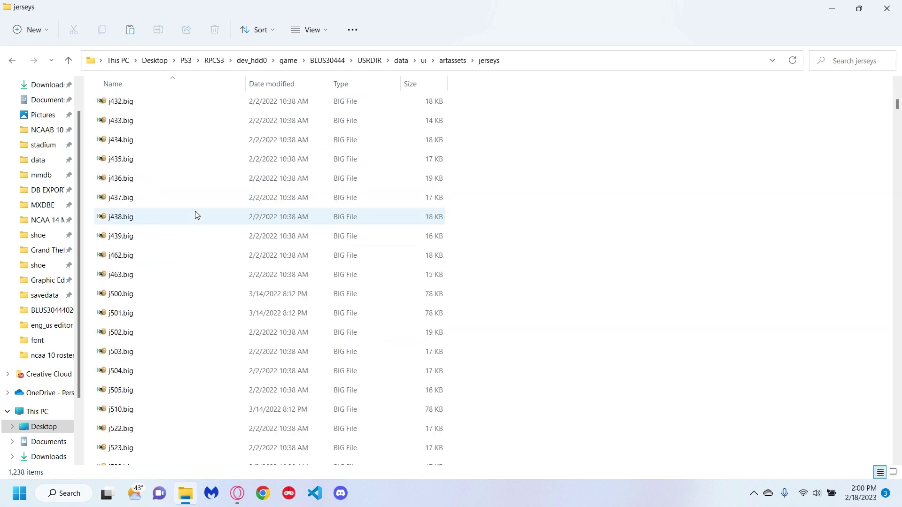
scroll(196, 215, up, 10)
scroll(184, 244, down, 2)
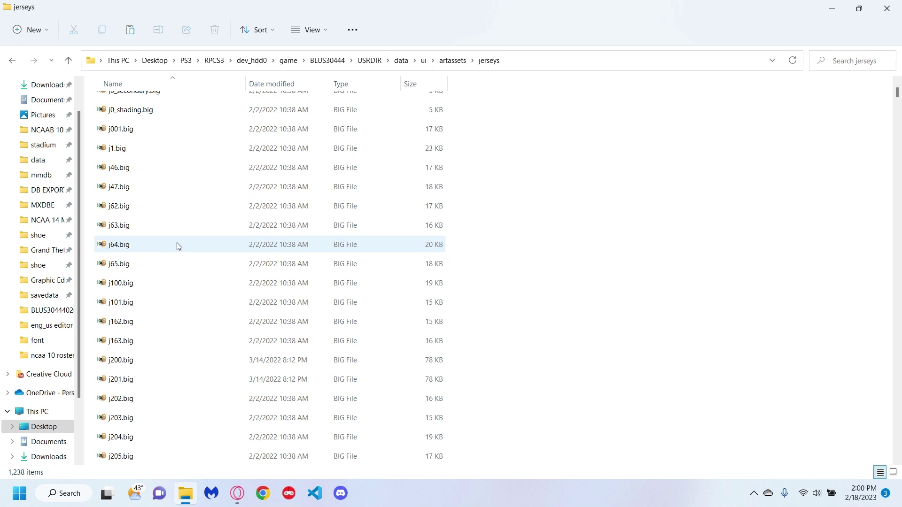
click(153, 288)
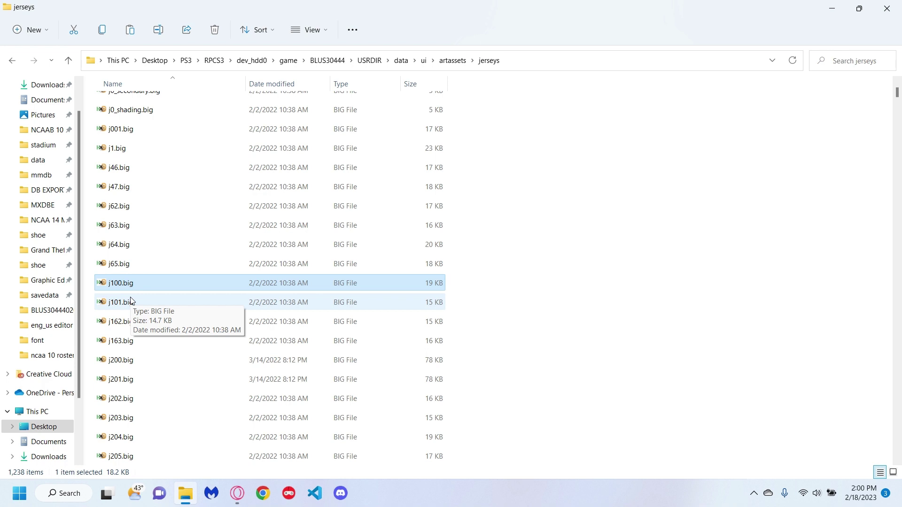
click(469, 289)
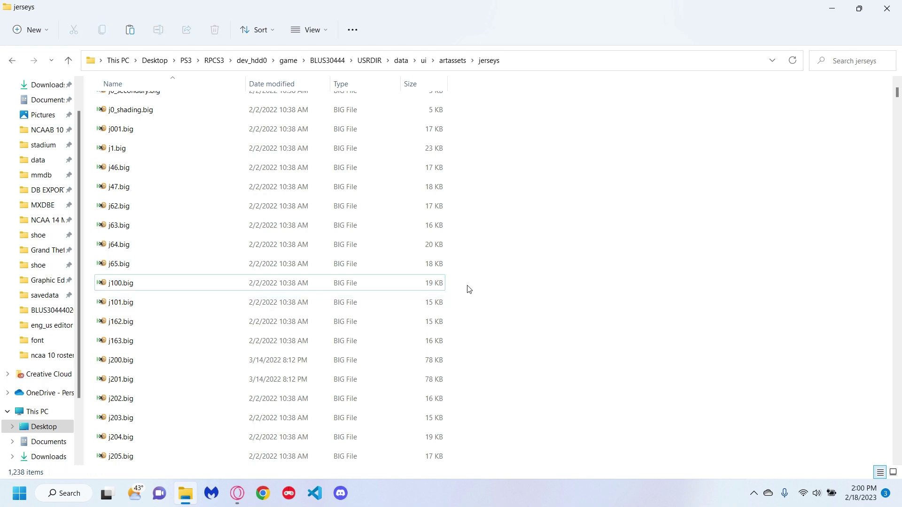